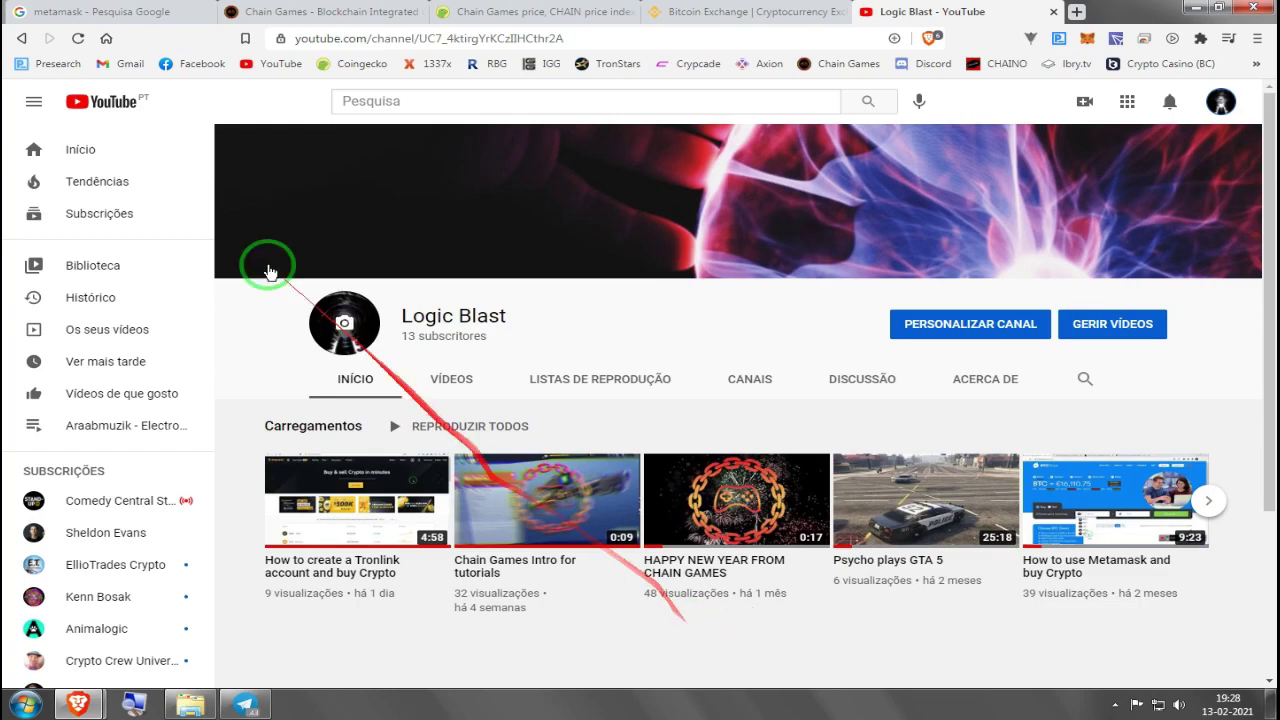
Switch from the Logic Blast YouTube channel to the Chain Games site at chaingames.io.
{"action": "left_click", "coordinate": [316, 8]}
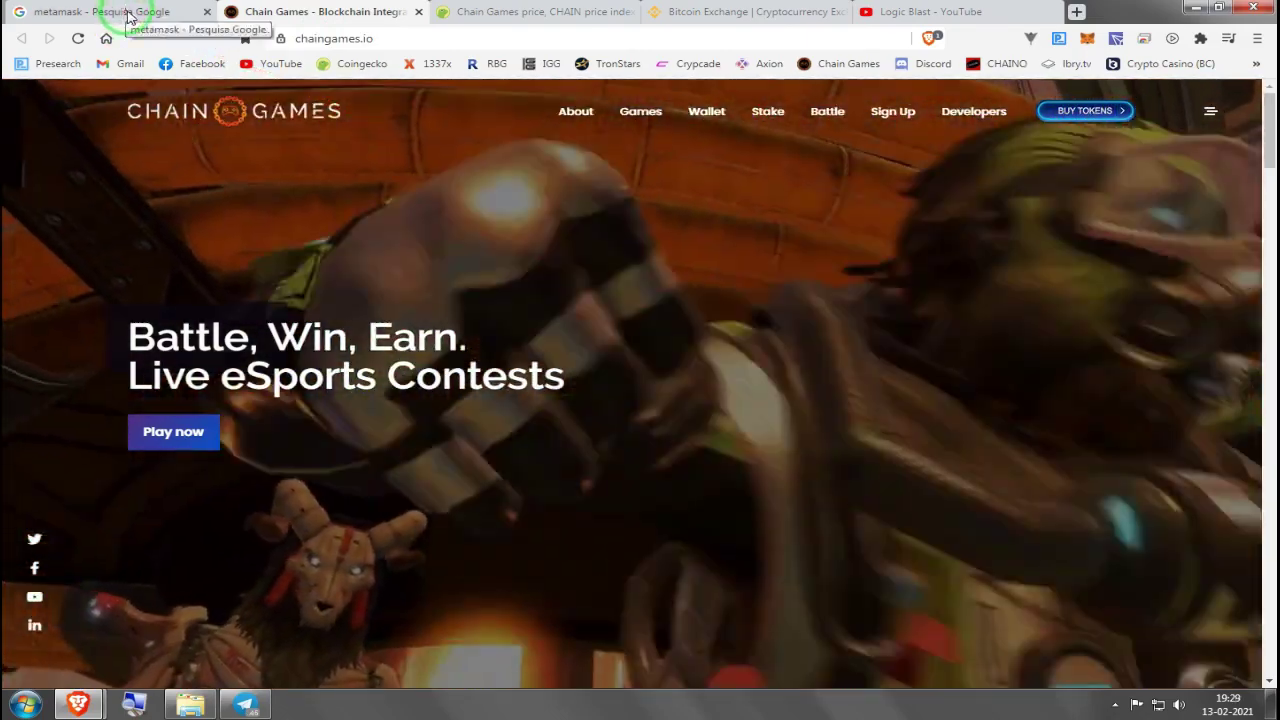
Open metamask.io from the 'metamask' Google search results.
{"action": "left_click", "coordinate": [127, 14]}
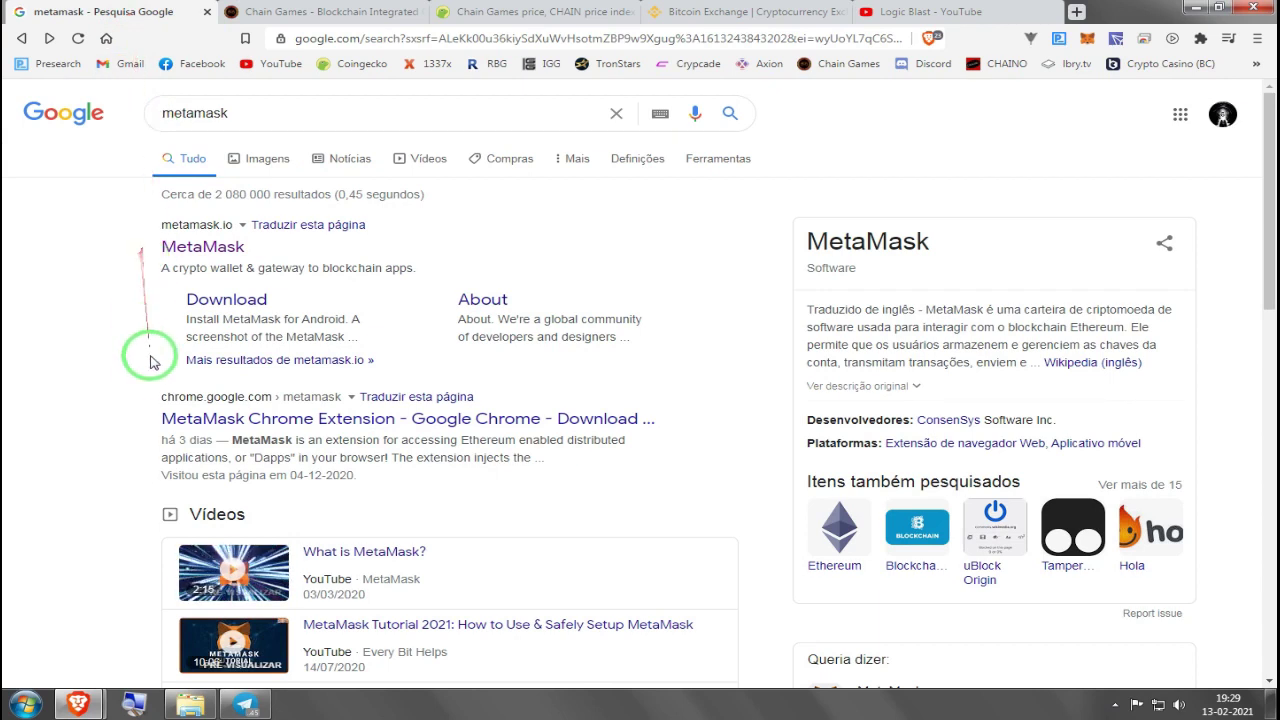
{"action": "left_click", "coordinate": [200, 247]}
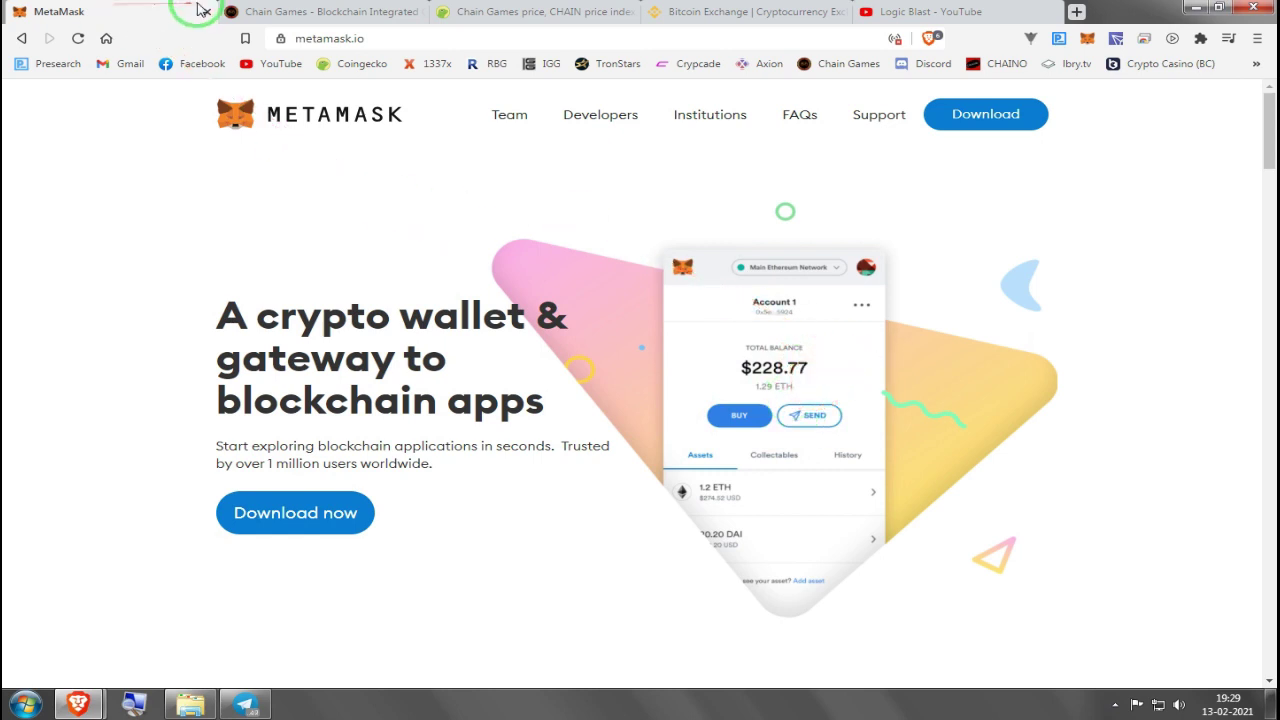
Open Binance's Fiat and Spot wallet and filter coins by 'eth', showing 0.00000000 ETH.
{"action": "left_click", "coordinate": [682, 12]}
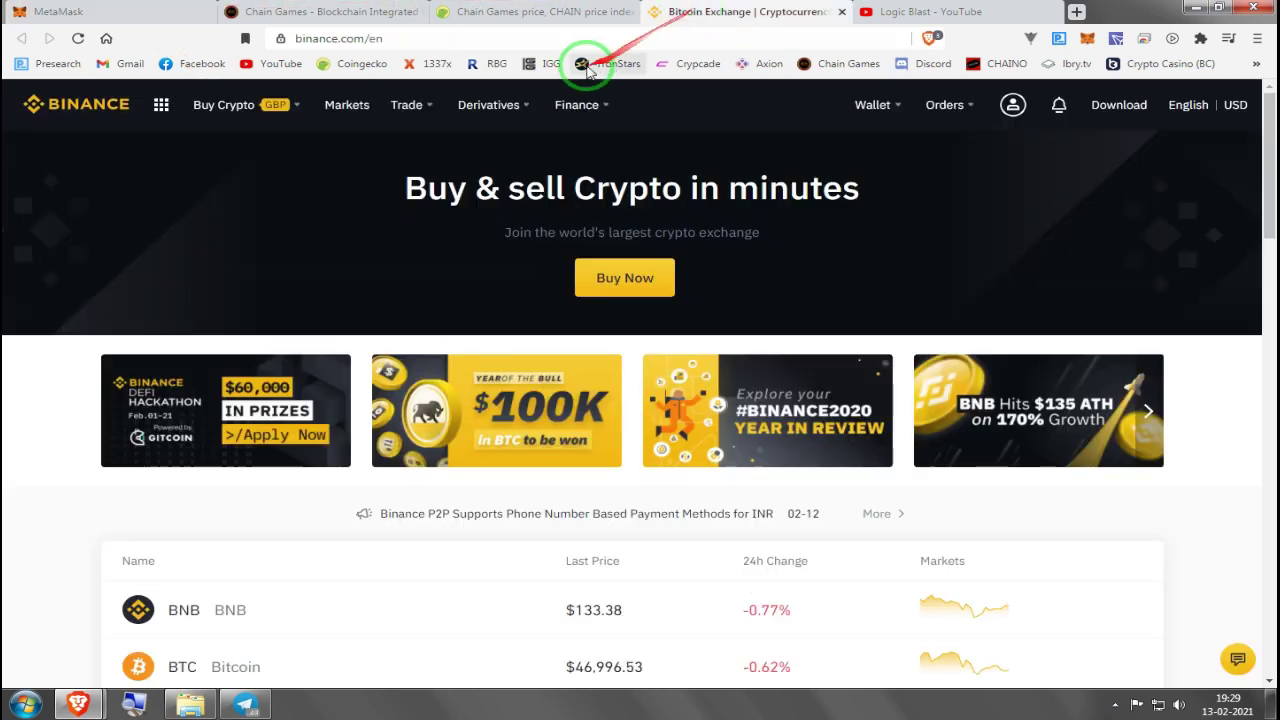
{"action": "mouse_move", "coordinate": [240, 131]}
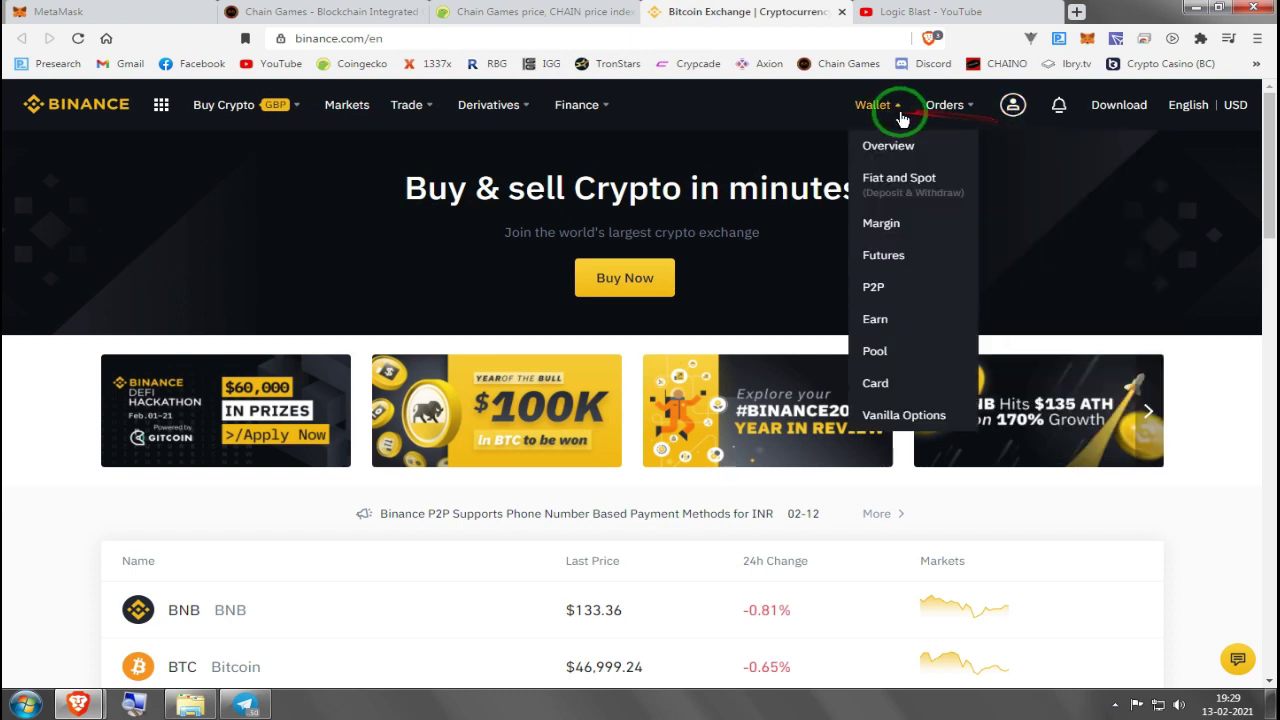
{"action": "mouse_move", "coordinate": [228, 110]}
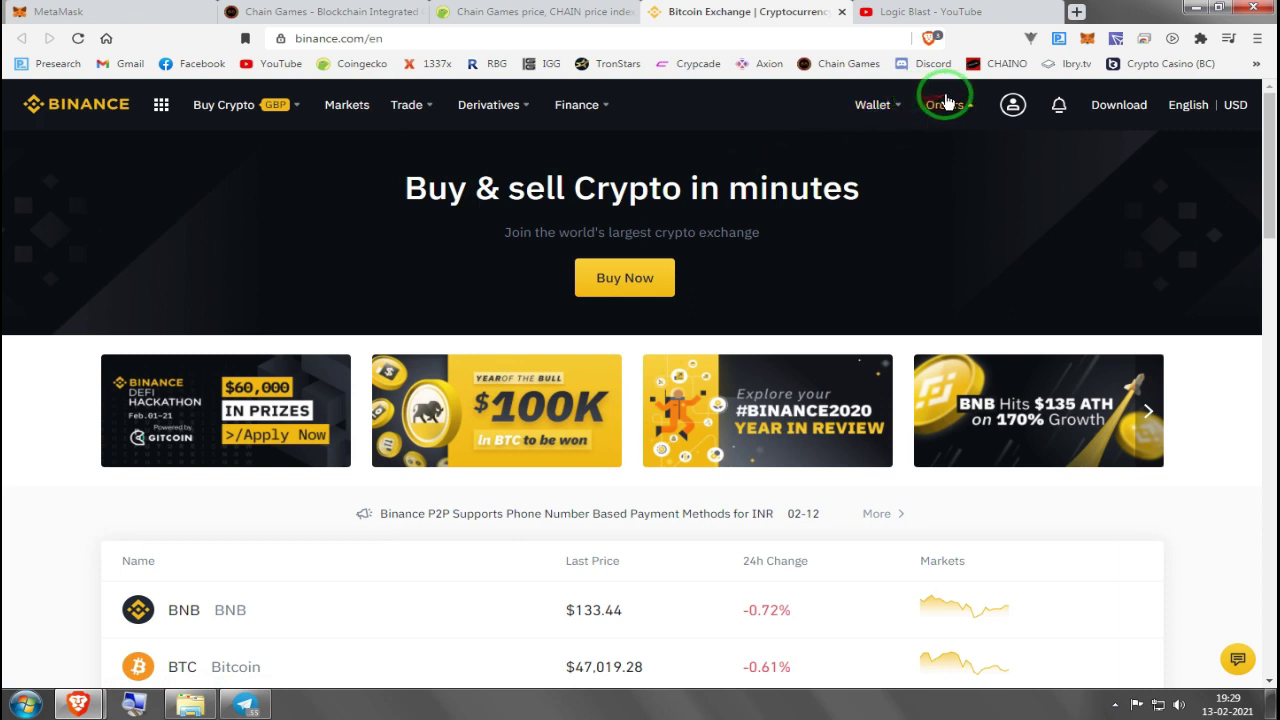
{"action": "mouse_move", "coordinate": [872, 104]}
{"action": "left_click", "coordinate": [901, 200]}
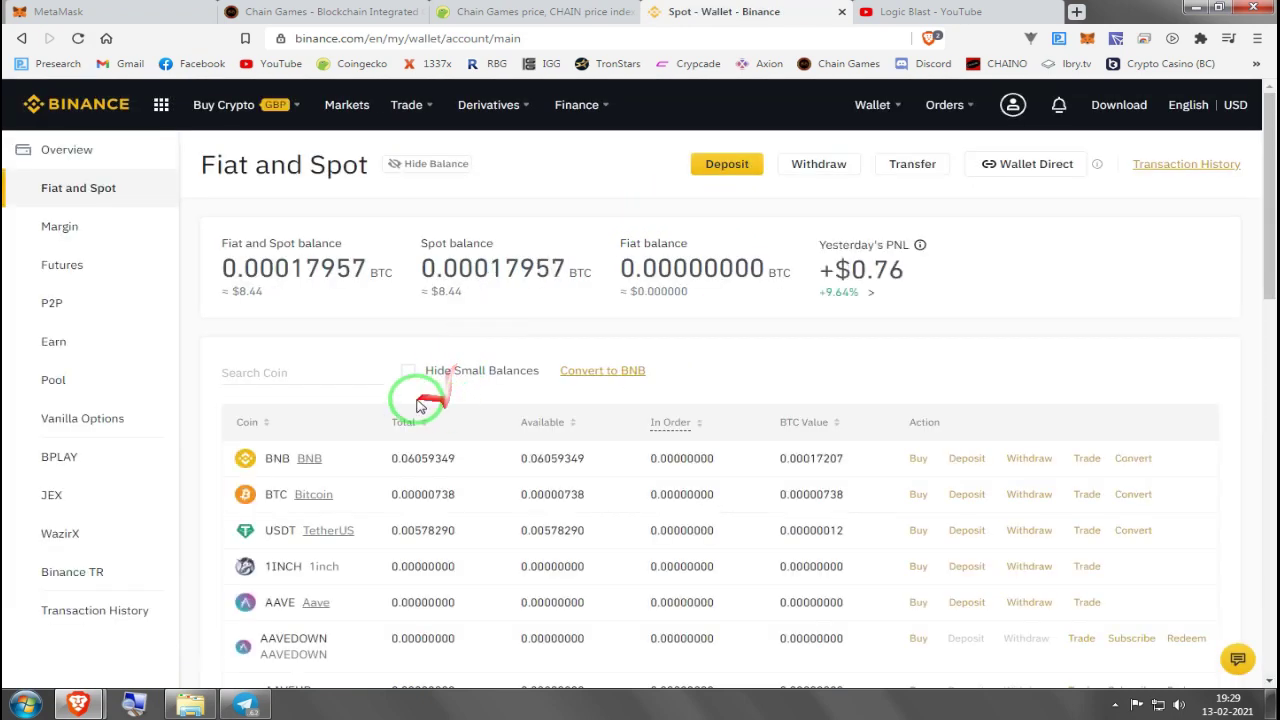
{"action": "left_click", "coordinate": [278, 373]}
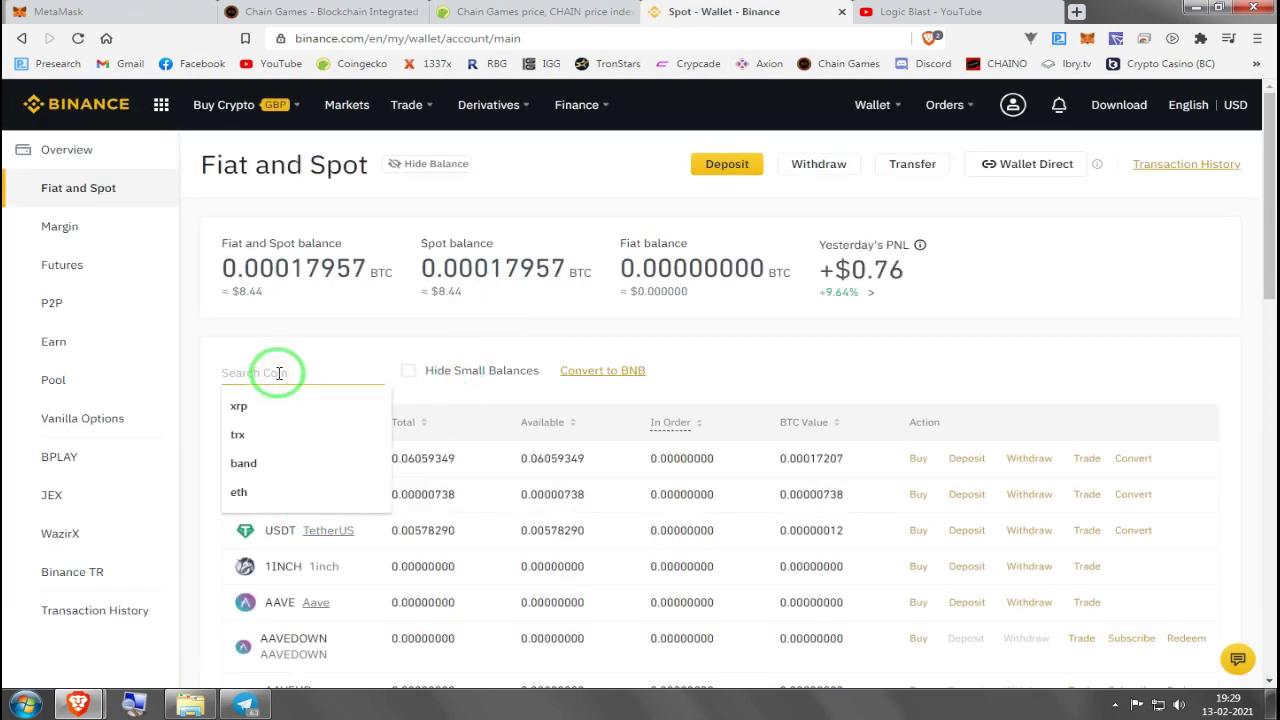
{"action": "left_click", "coordinate": [266, 491]}
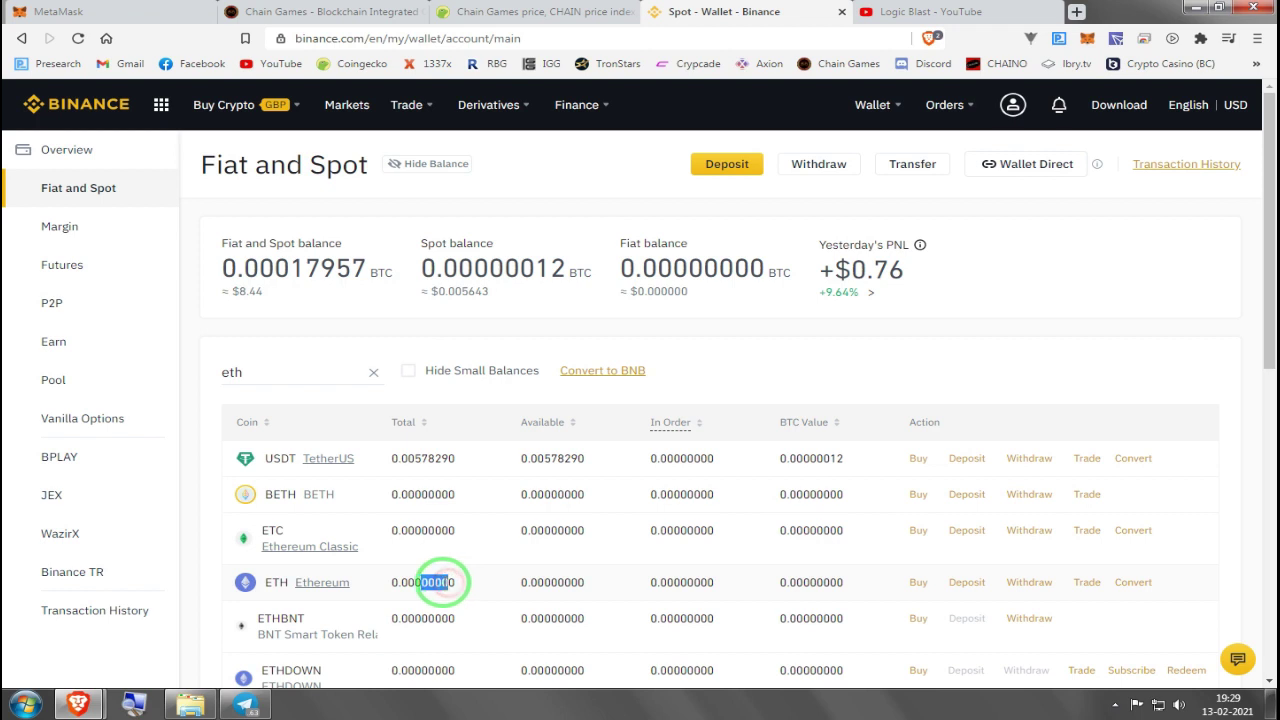
Copy the MetaMask account address from the wallet popup.
{"action": "left_click", "coordinate": [1087, 40]}
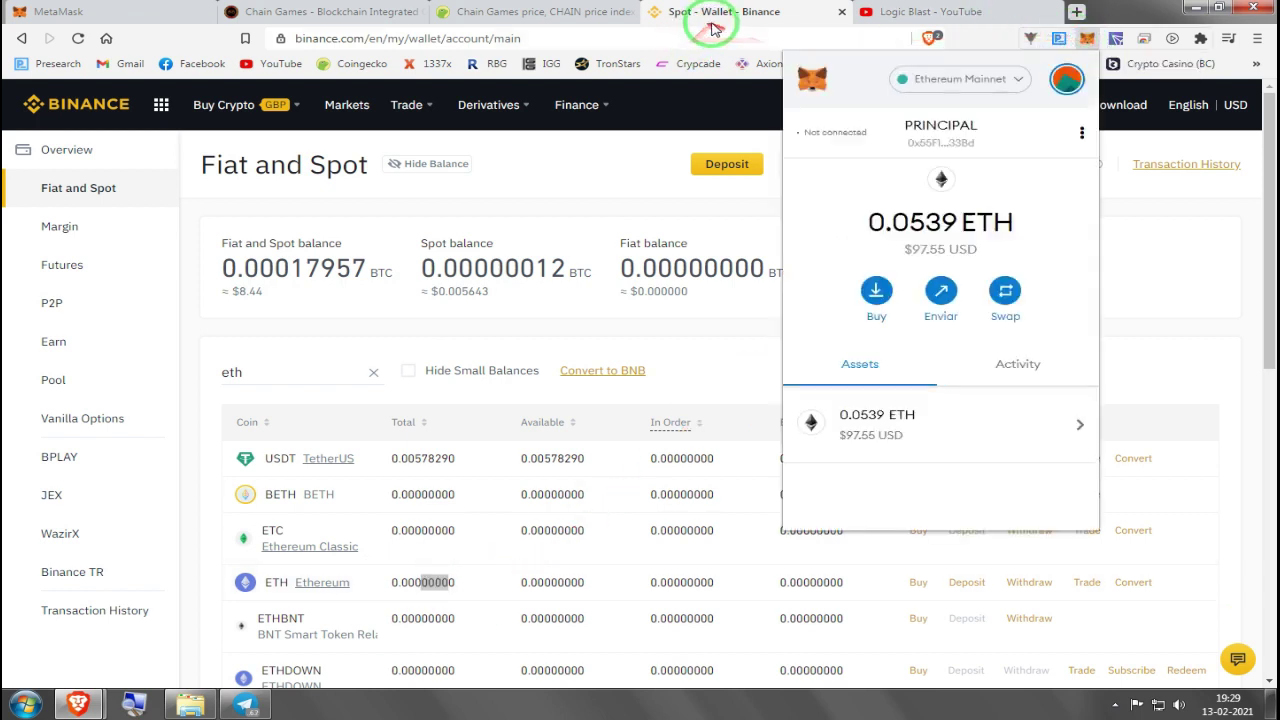
{"action": "left_click", "coordinate": [940, 145]}
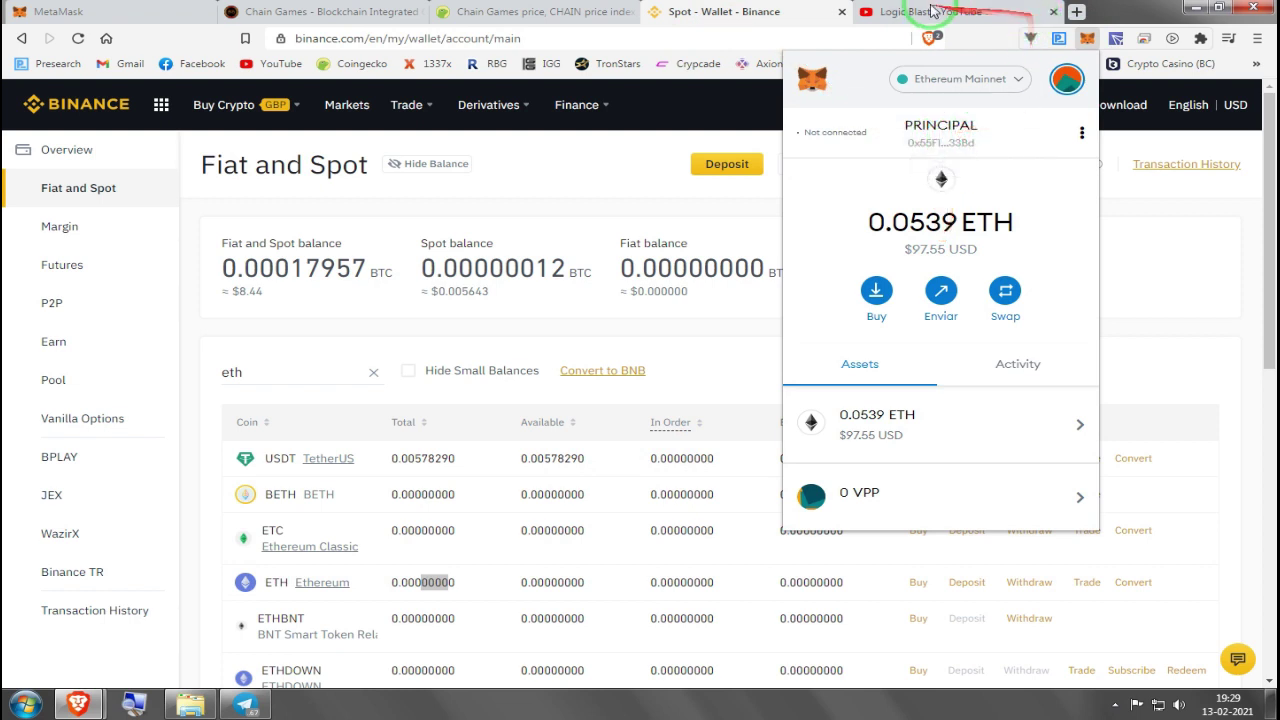
{"action": "left_click", "coordinate": [677, 329]}
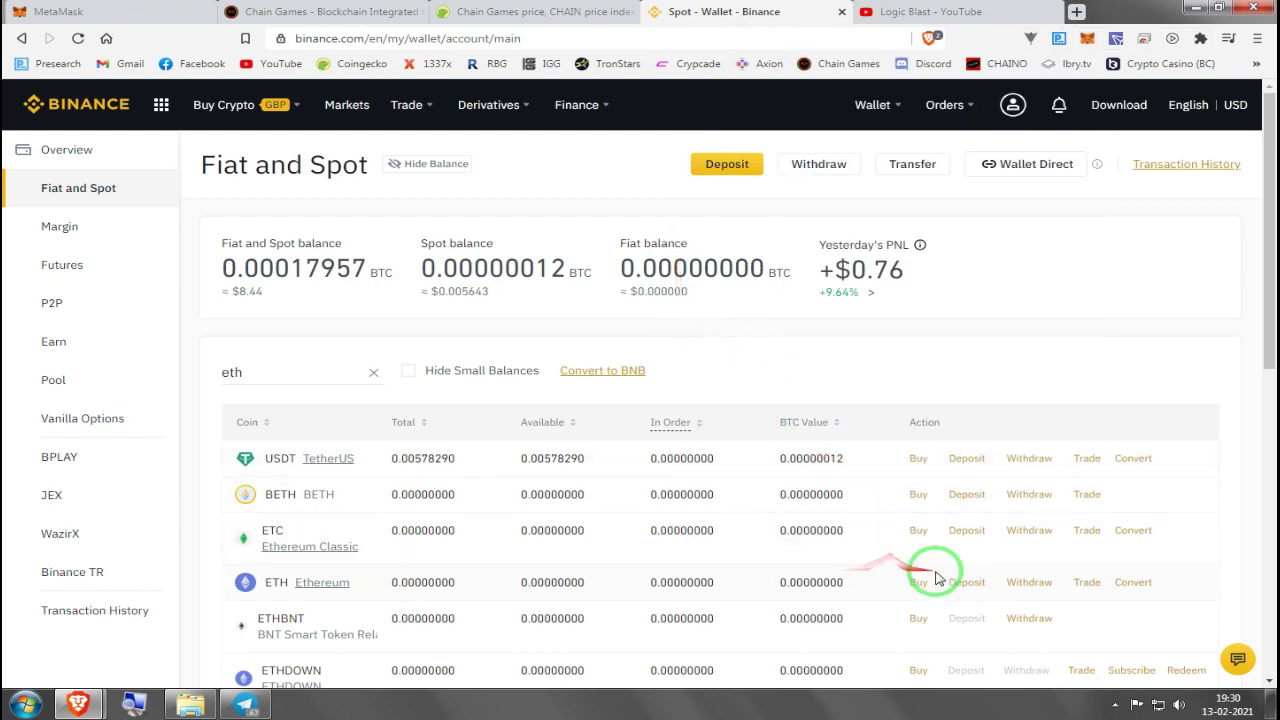
Start an ETH withdrawal to the pasted MetaMask address on the Ethereum (ETH) ERC20 network.
{"action": "left_click", "coordinate": [1008, 588]}
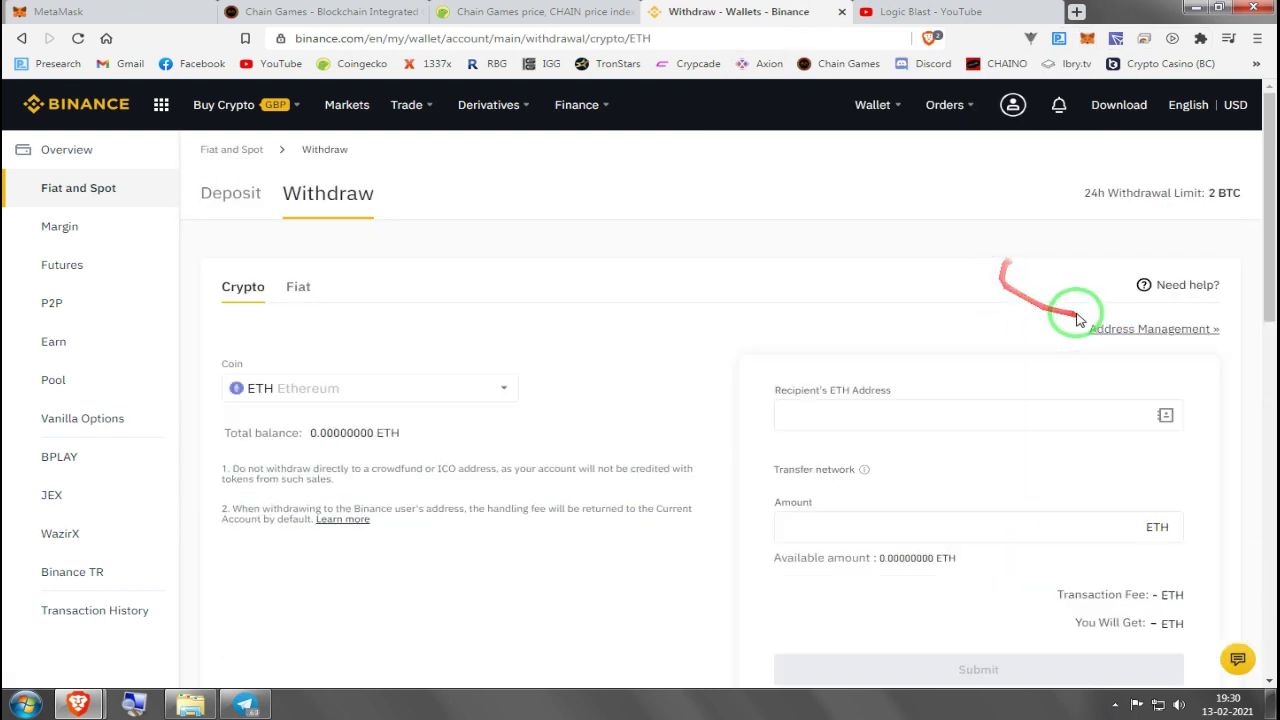
{"action": "left_click", "coordinate": [880, 412]}
{"action": "right_click", "coordinate": [903, 414]}
{"action": "left_click", "coordinate": [931, 487]}
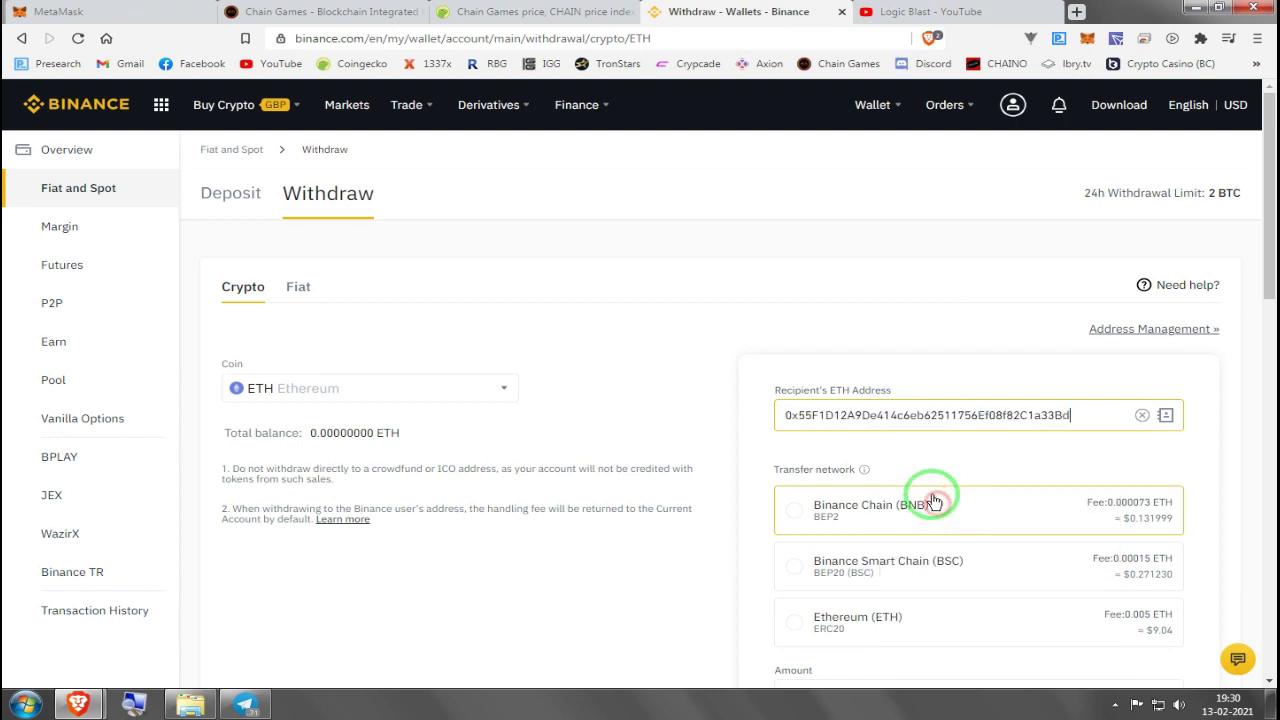
{"action": "scroll", "coordinate": [939, 285], "scroll_direction": "down", "scroll_amount": 1}
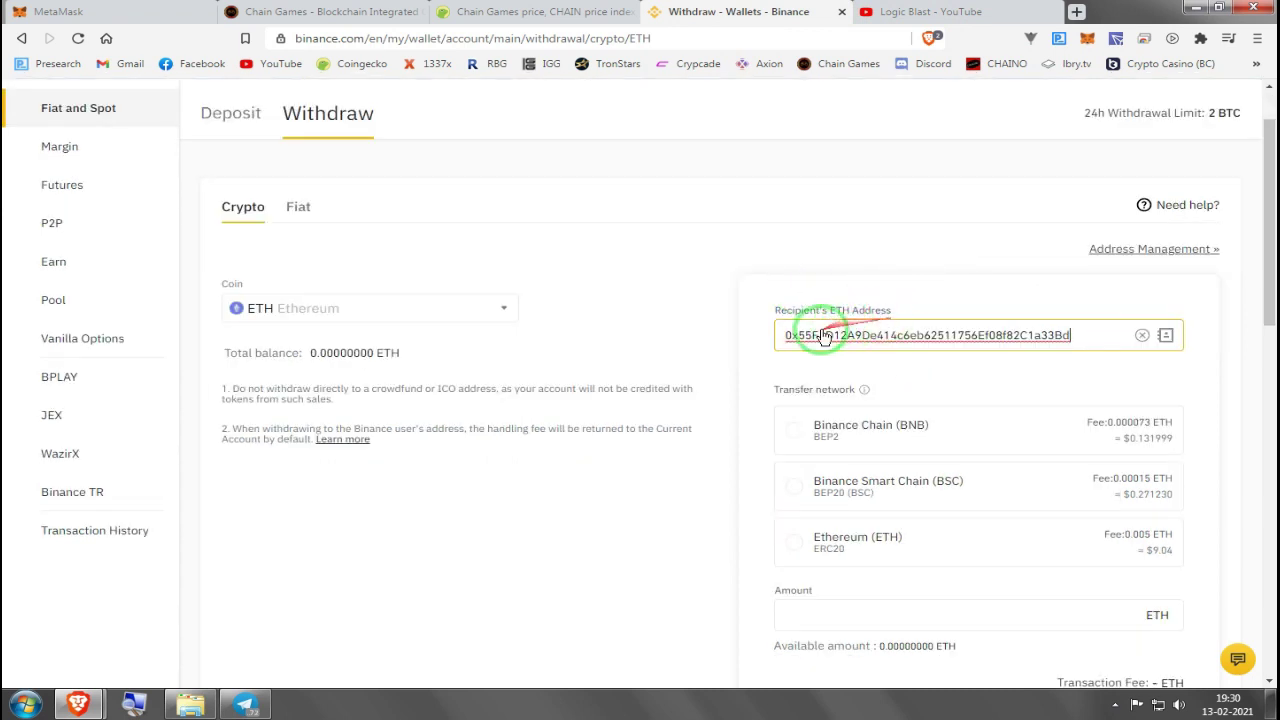
{"action": "scroll", "coordinate": [800, 300], "scroll_direction": "down", "scroll_amount": 1}
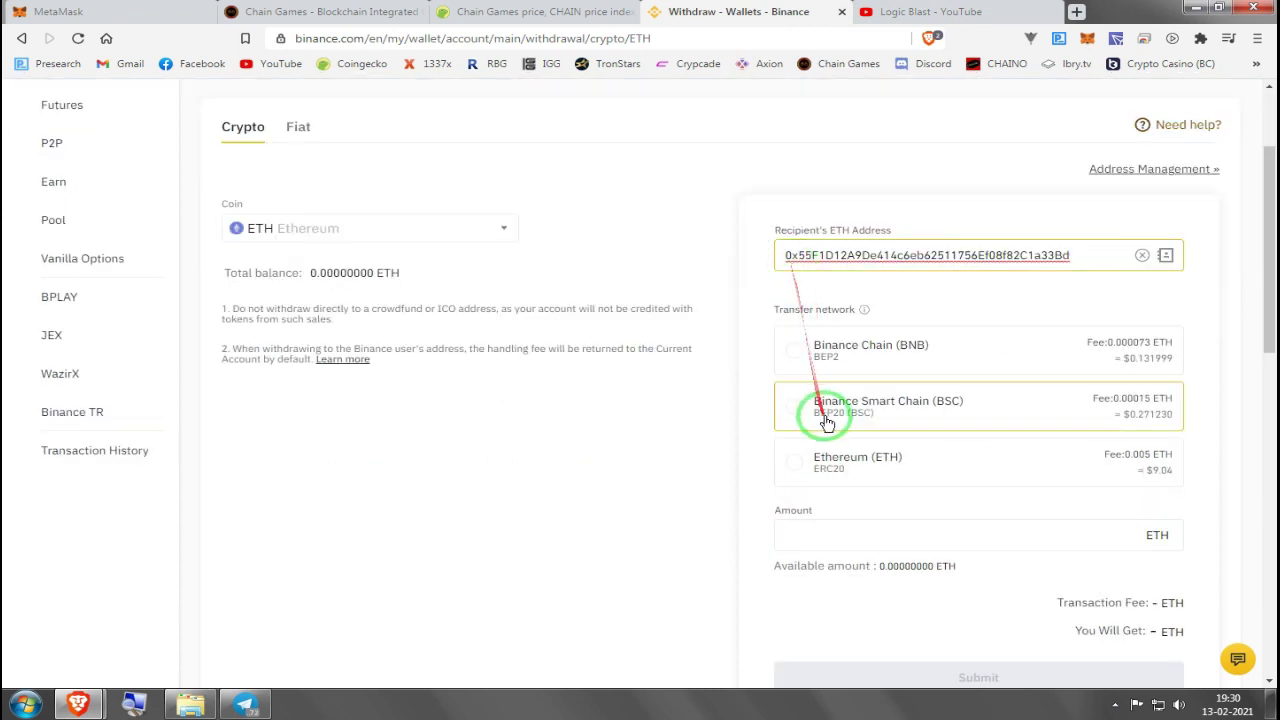
{"action": "left_click", "coordinate": [798, 465]}
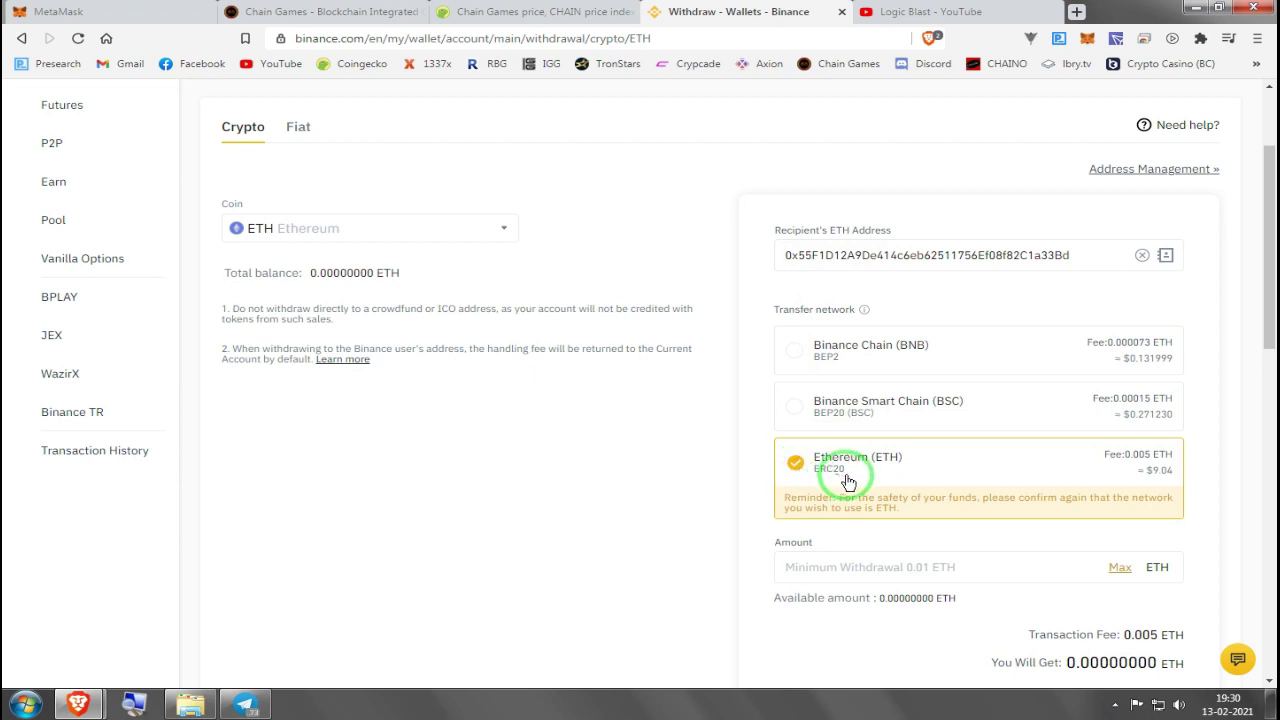
{"action": "scroll", "coordinate": [650, 530], "scroll_direction": "down", "scroll_amount": 1}
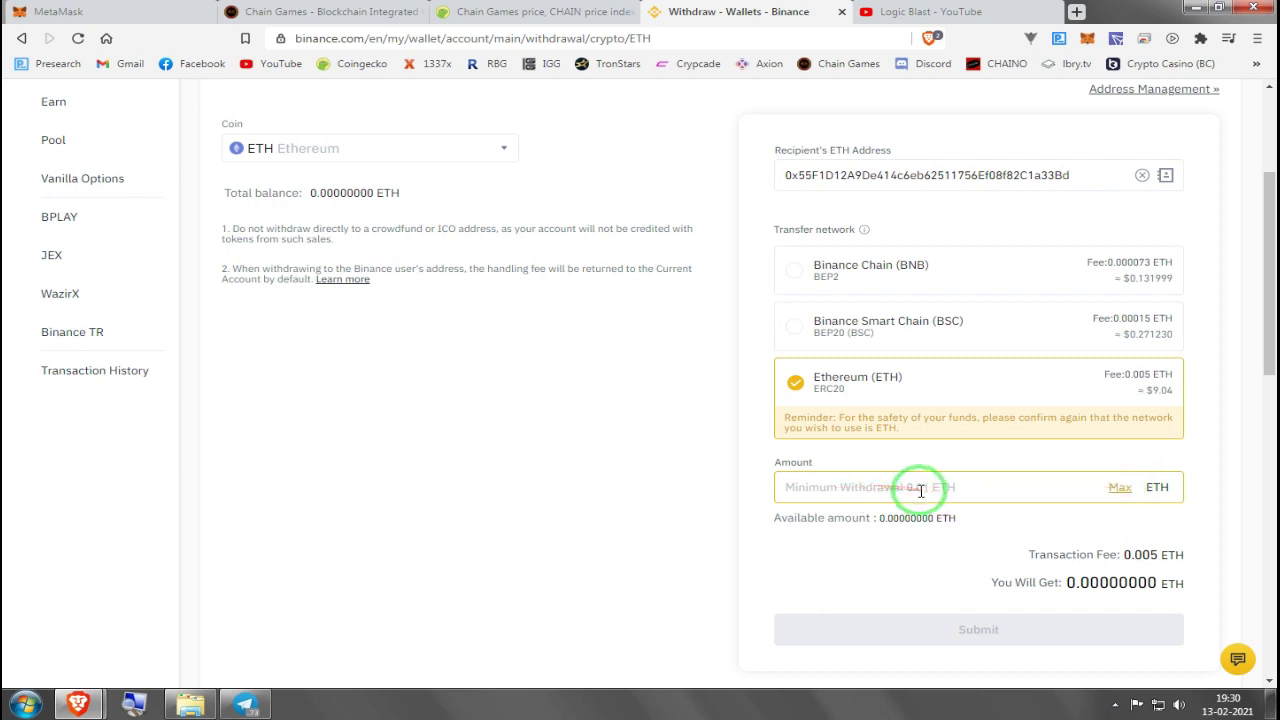
Check the MetaMask balance and close the Binance withdrawal tab.
{"action": "left_click", "coordinate": [852, 13]}
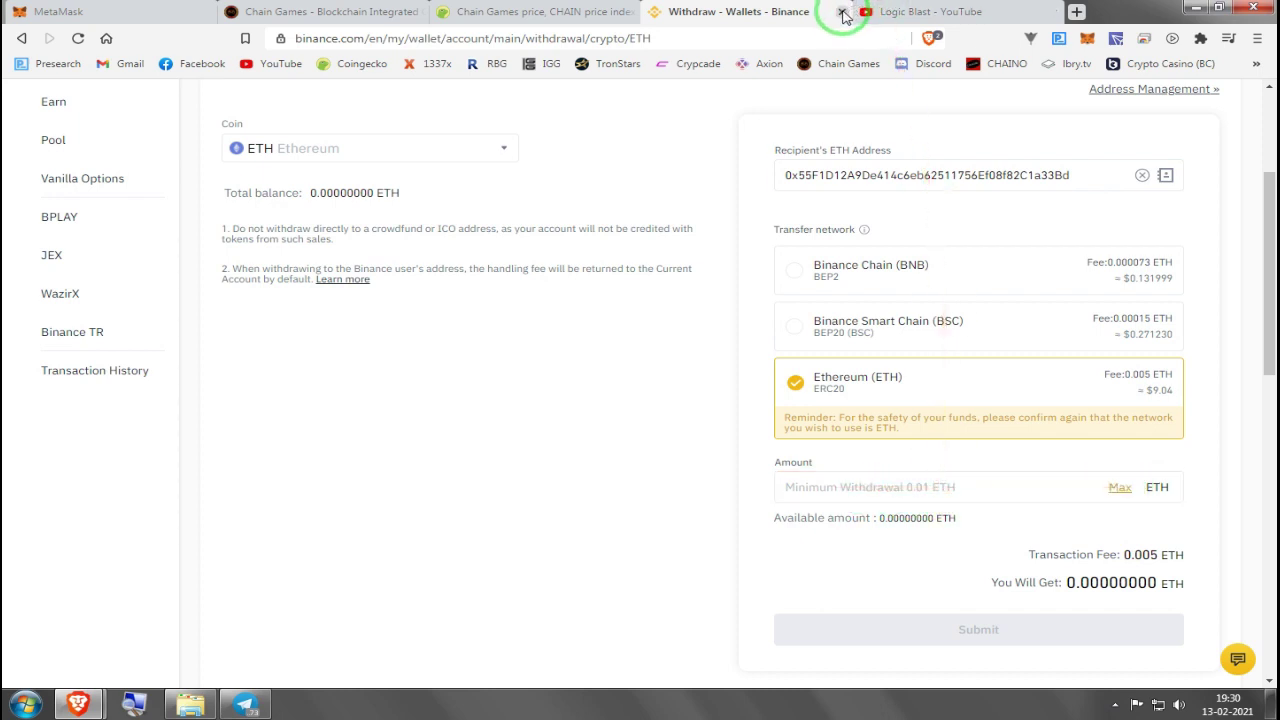
{"action": "left_click", "coordinate": [1087, 38]}
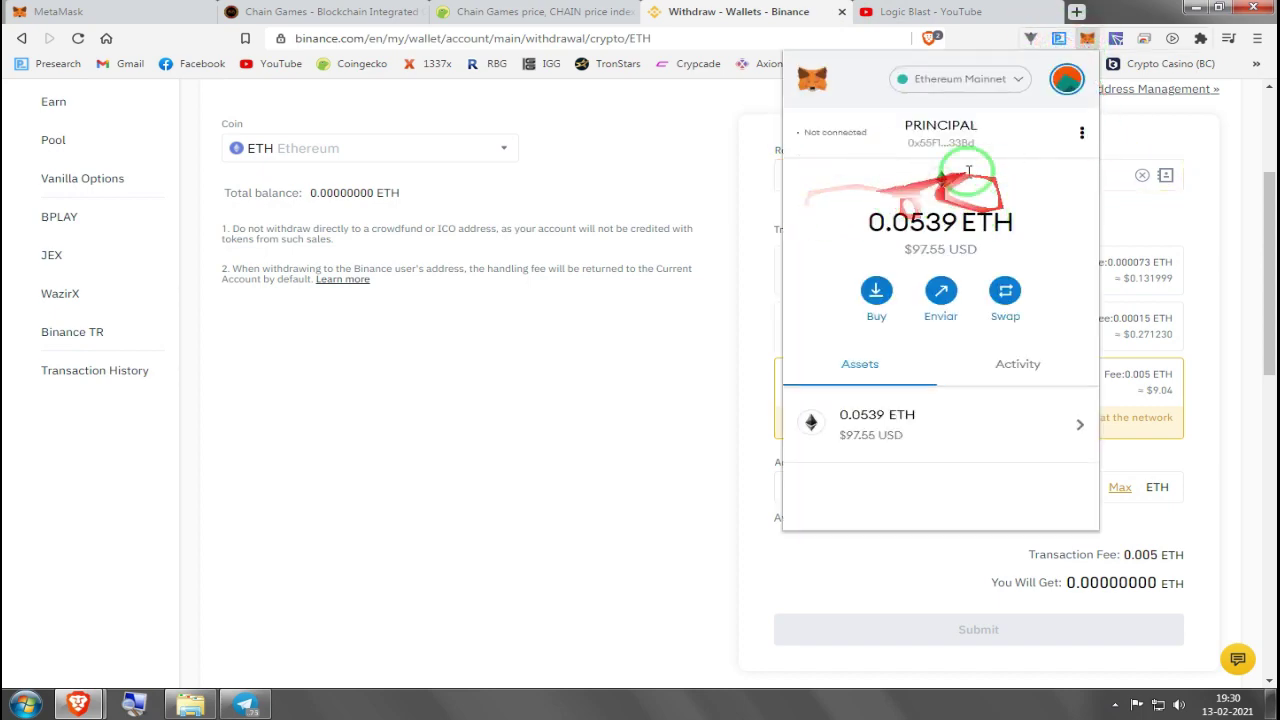
{"action": "left_click", "coordinate": [842, 12]}
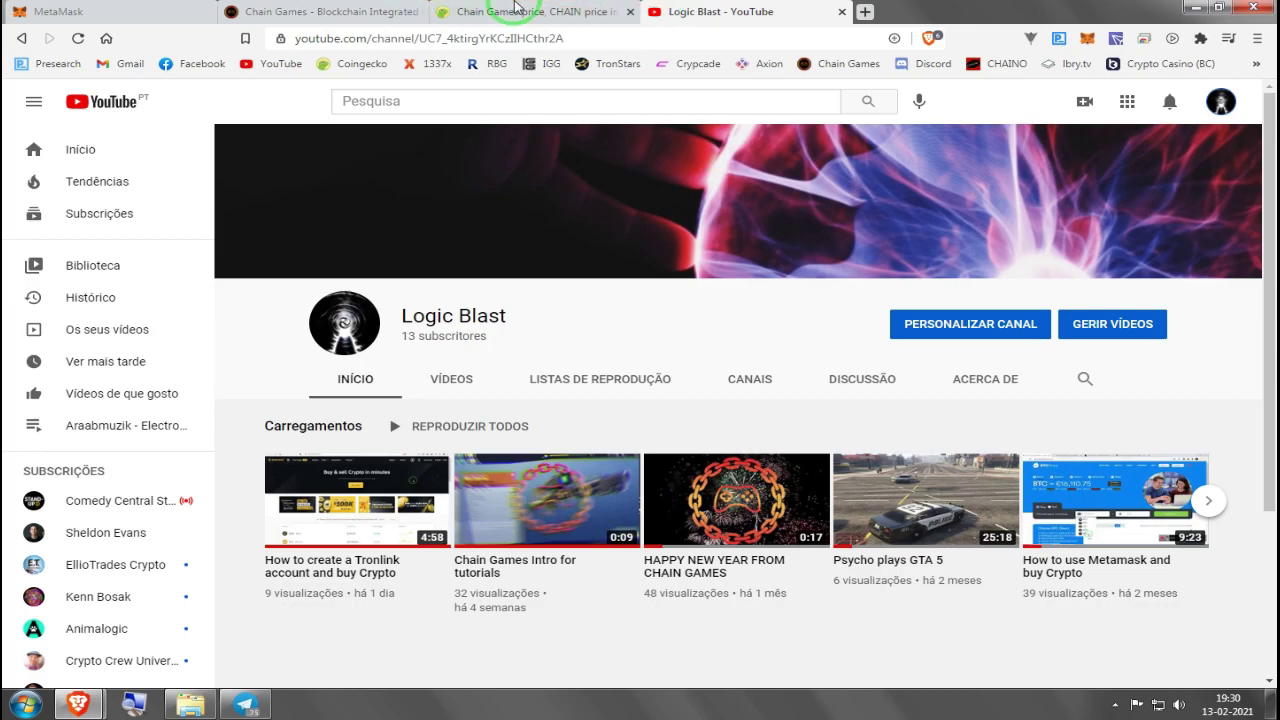
Use Buy Tokens on chaingames.io to open Uniswap set for ETH to CHAIN.
{"action": "left_click", "coordinate": [320, 11]}
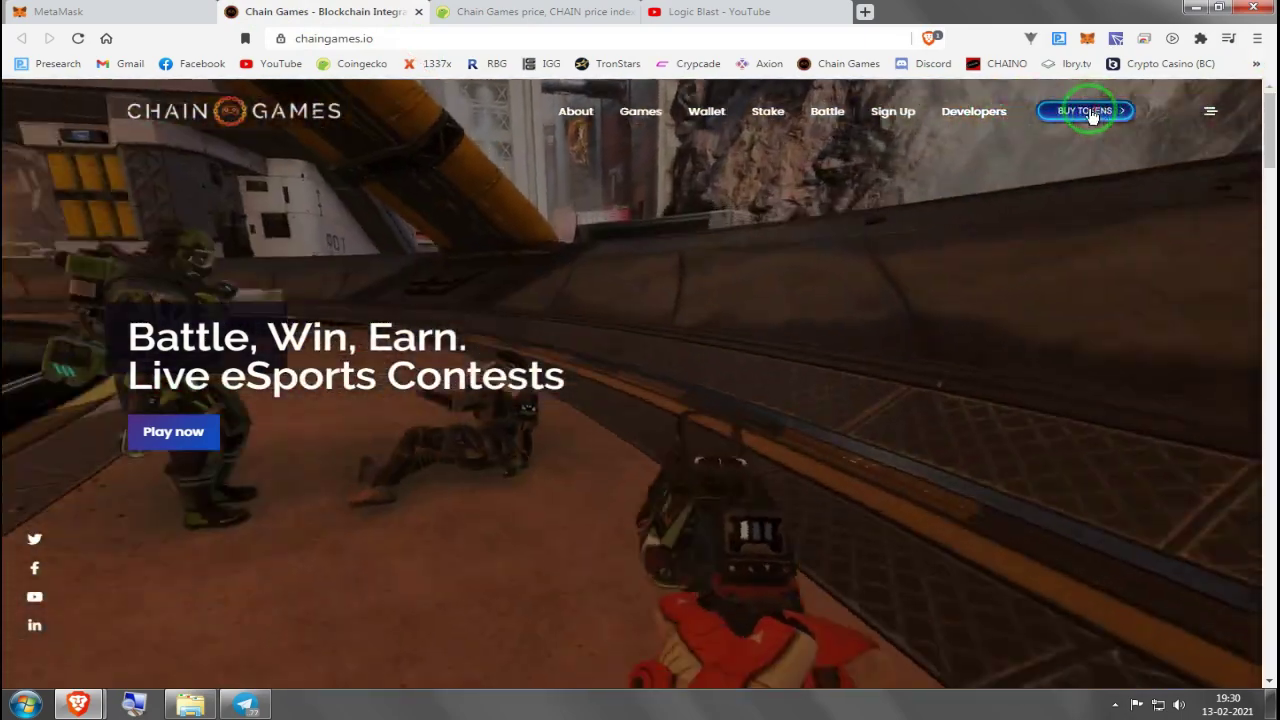
{"action": "left_click", "coordinate": [1088, 111]}
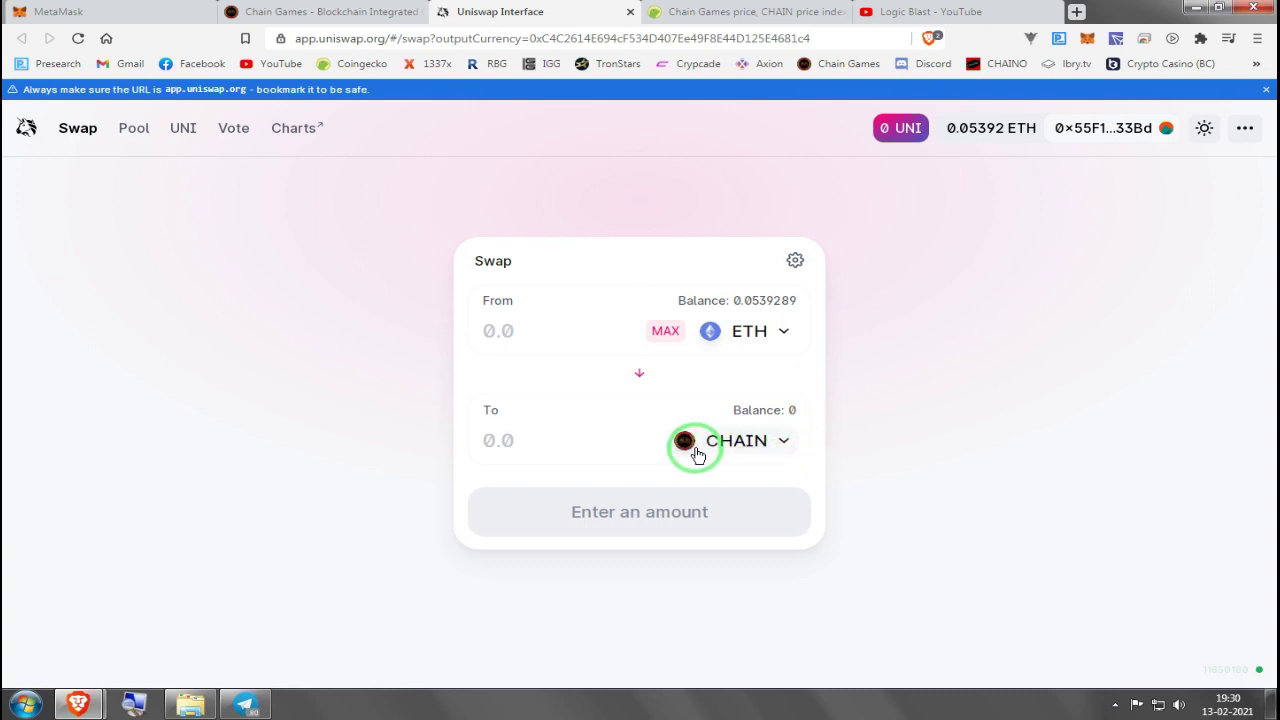
Swap the maximum 0.0439289 ETH for about 1168.13 CHAIN and review the confirmation.
{"action": "left_click", "coordinate": [664, 330]}
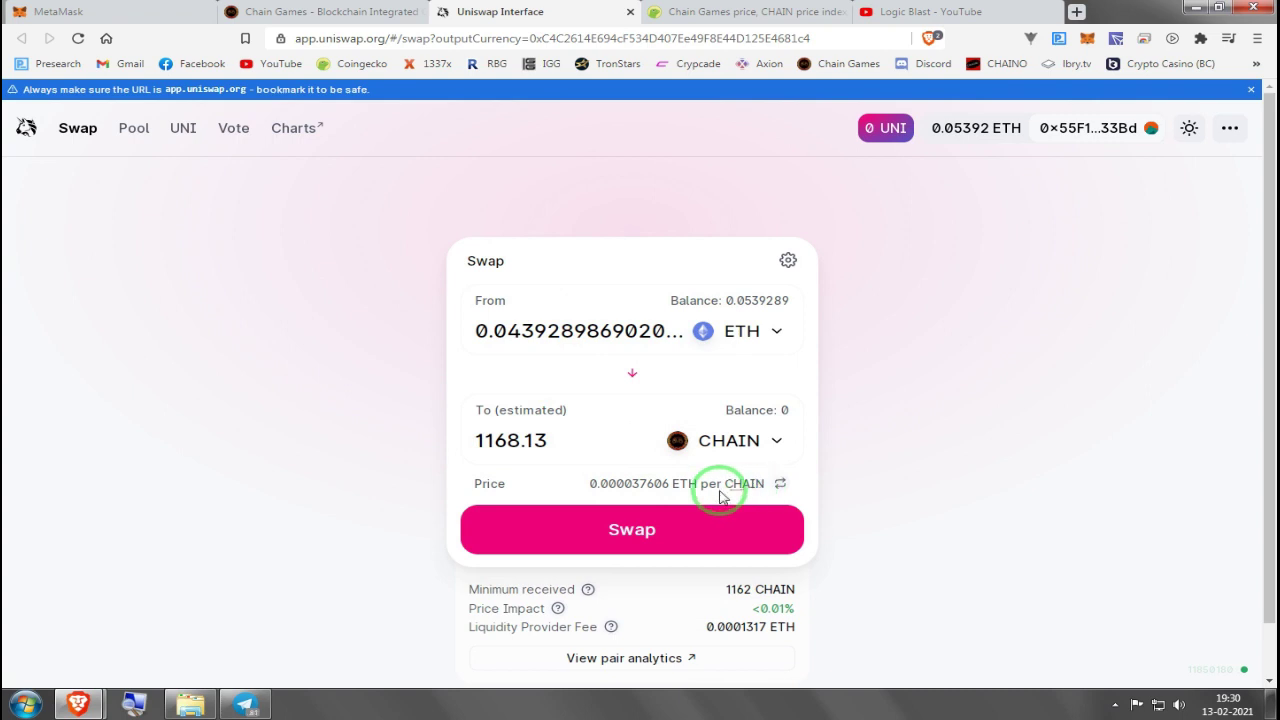
{"action": "left_click", "coordinate": [674, 528]}
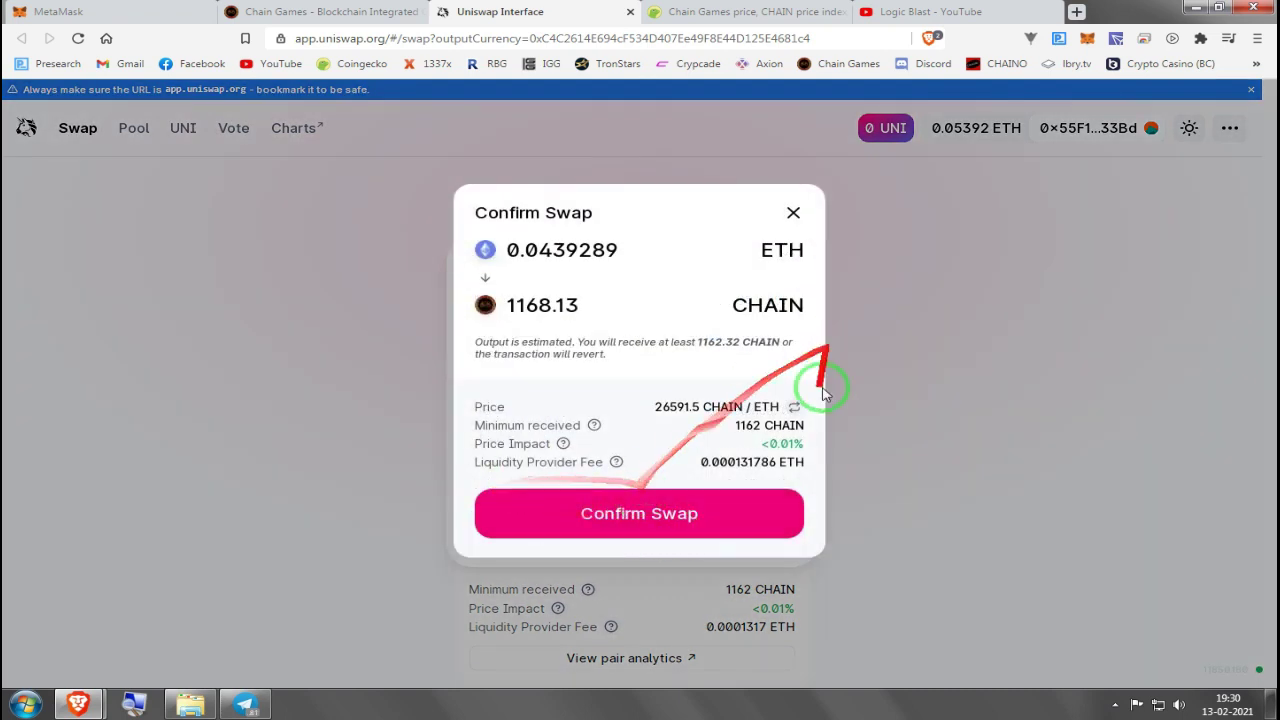
Confirm the swap, then reject the MetaMask request flagged for insufficient funds.
{"action": "left_click", "coordinate": [688, 513]}
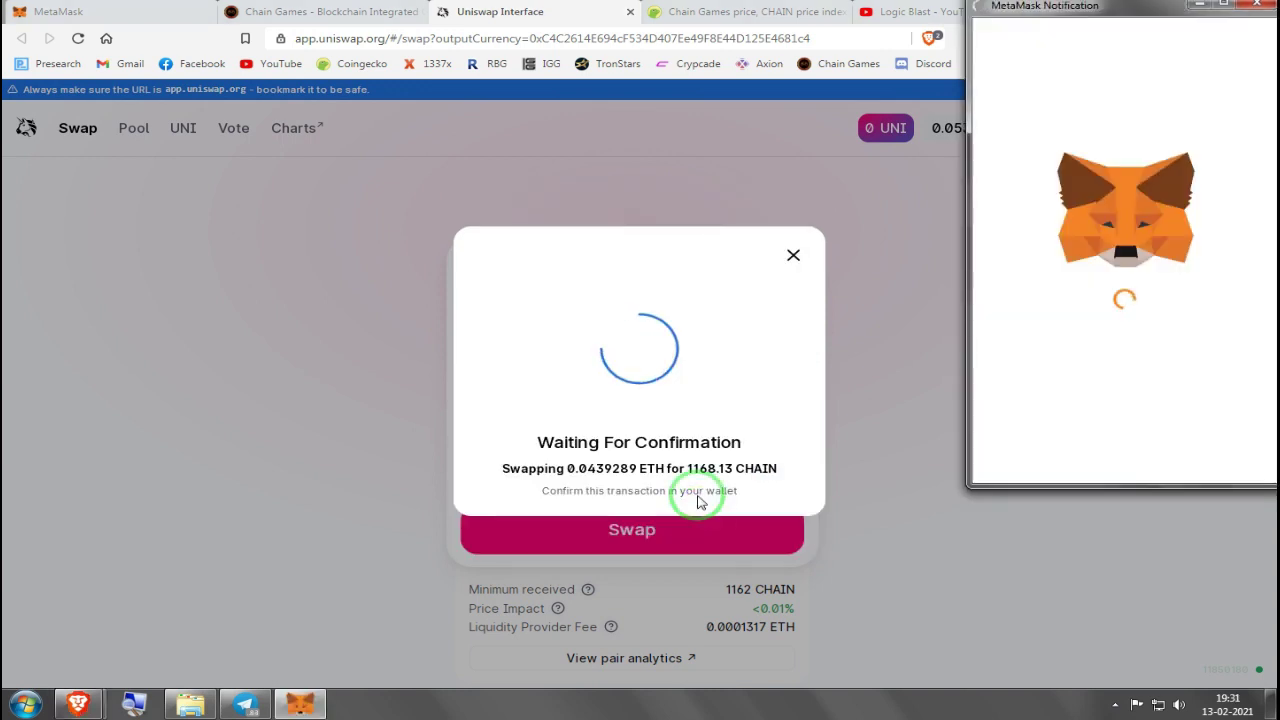
{"action": "left_click", "coordinate": [1180, 157]}
{"action": "mouse_move", "coordinate": [1140, 272]}
{"action": "left_mouse_down"}
{"action": "mouse_move", "coordinate": [1148, 362]}
{"action": "mouse_move", "coordinate": [1216, 272]}
{"action": "left_mouse_up"}
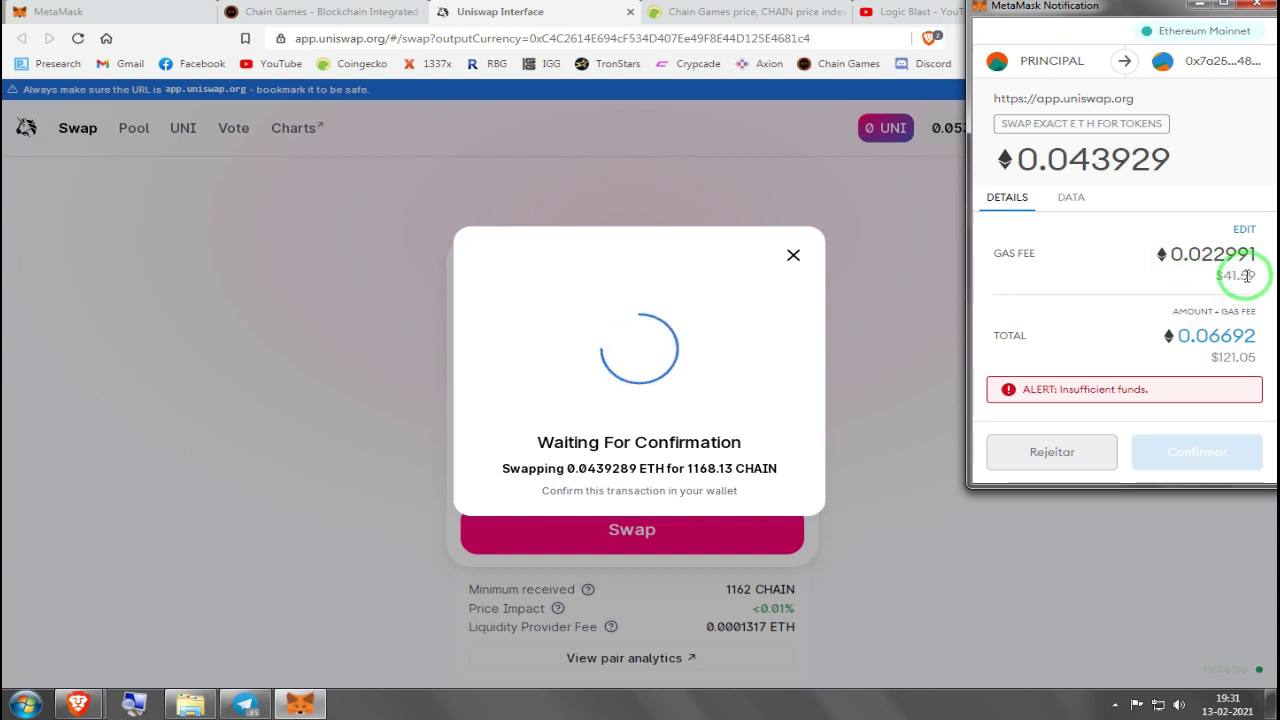
{"action": "left_click", "coordinate": [1038, 457]}
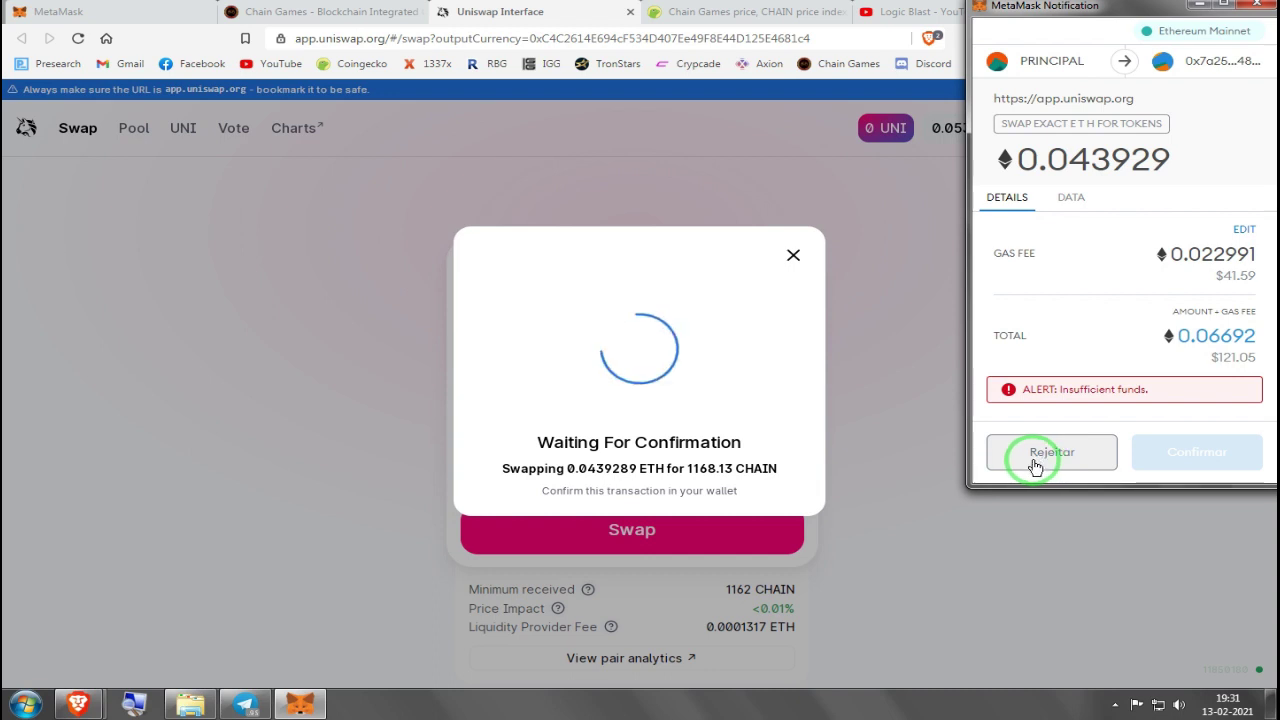
{"action": "left_click", "coordinate": [1036, 465]}
{"action": "left_click", "coordinate": [734, 214]}
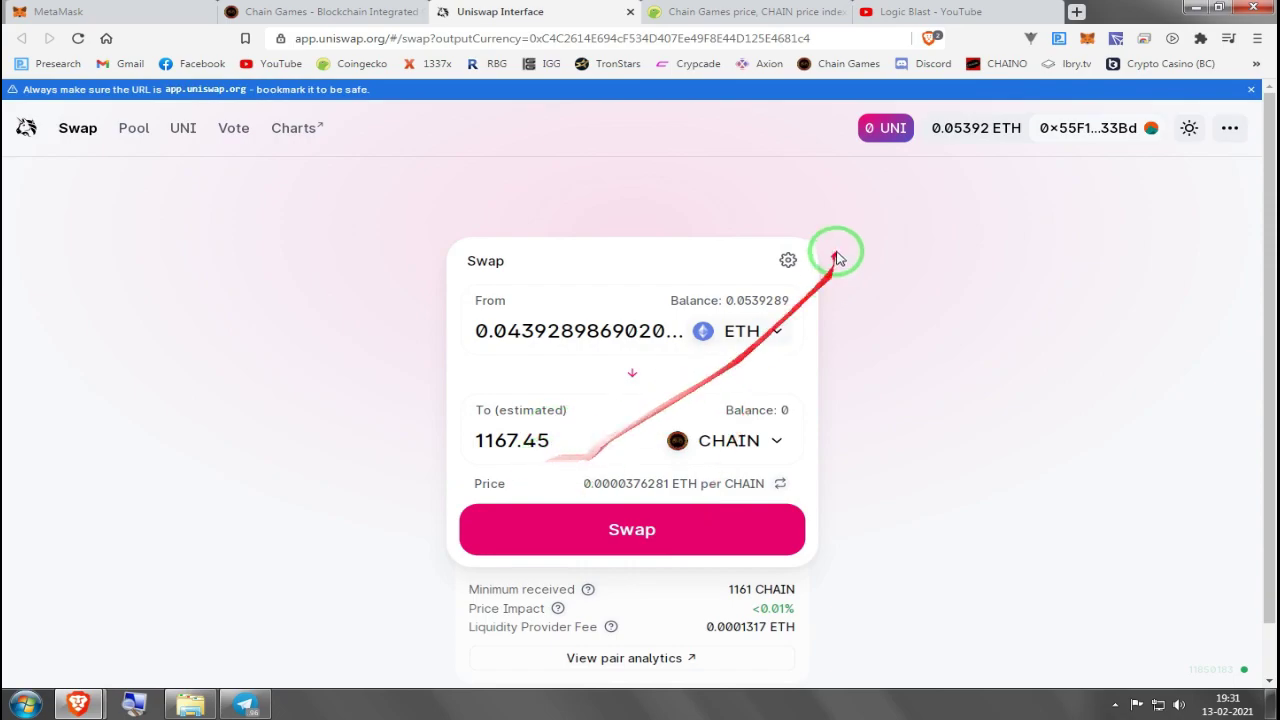
Copy the Chain Games (CHAIN) contract address from its CoinGecko page.
{"action": "left_click", "coordinate": [350, 12]}
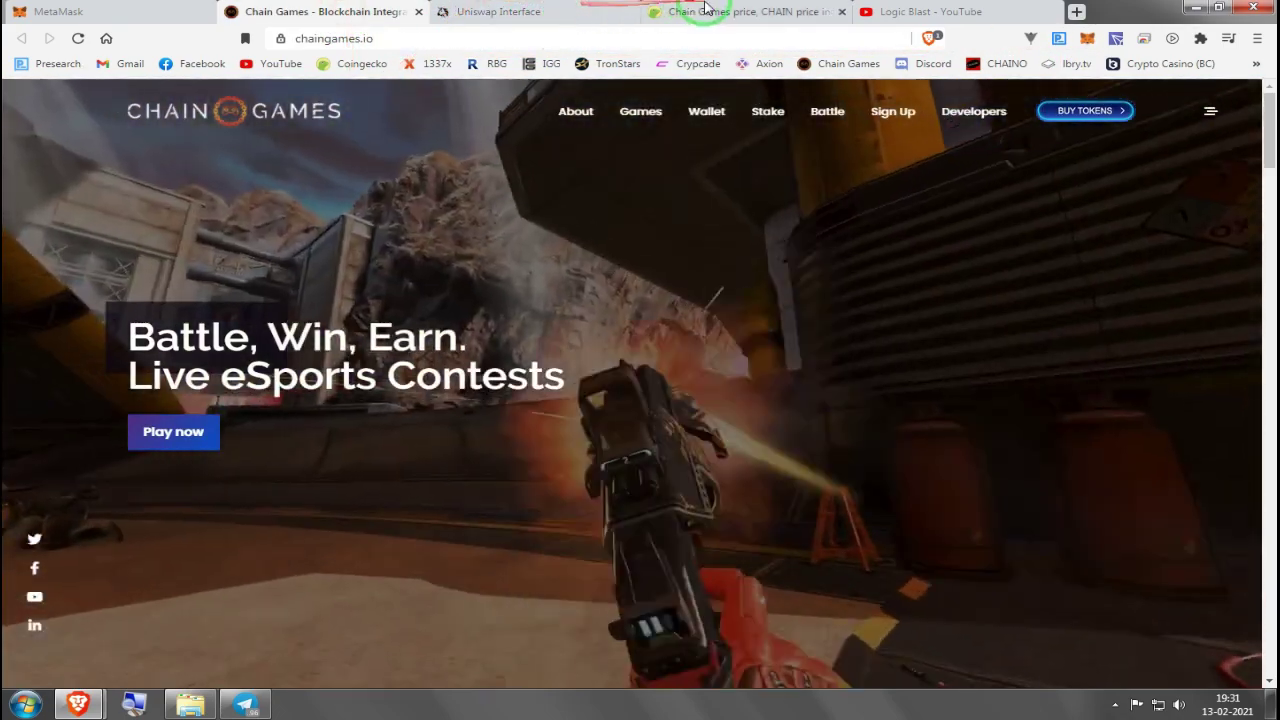
{"action": "left_click", "coordinate": [705, 10]}
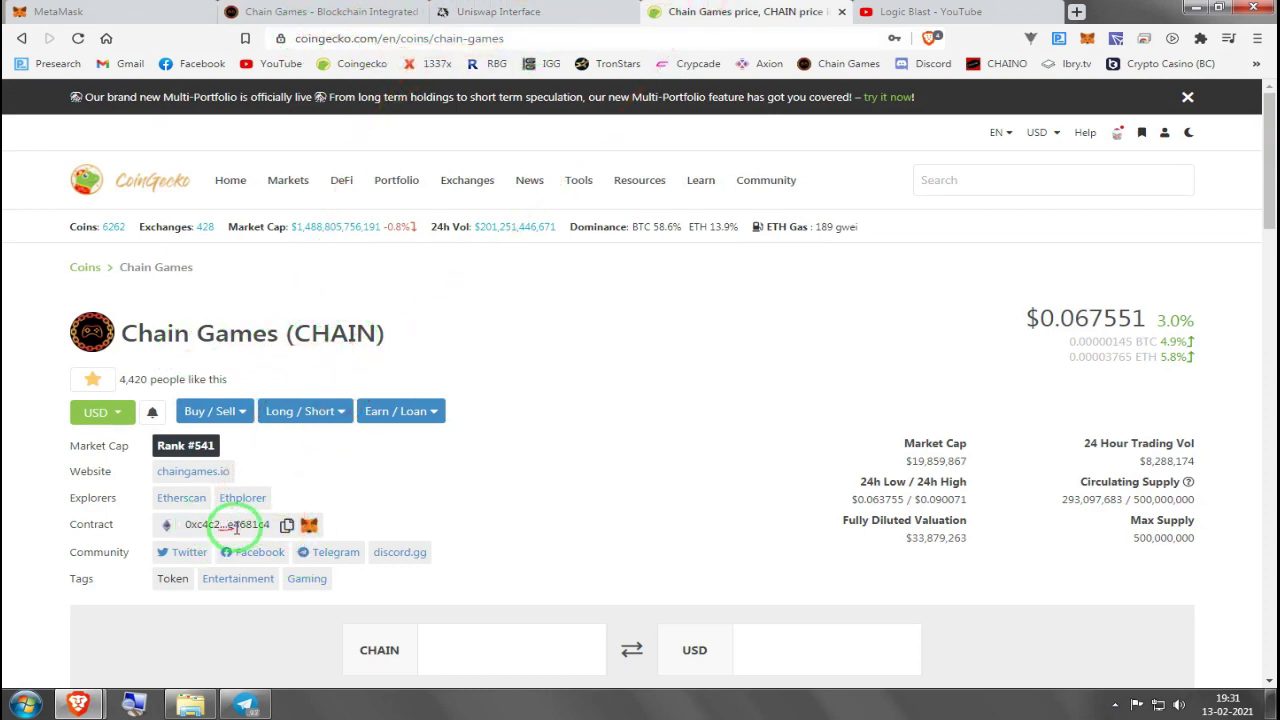
{"action": "left_click", "coordinate": [287, 530]}
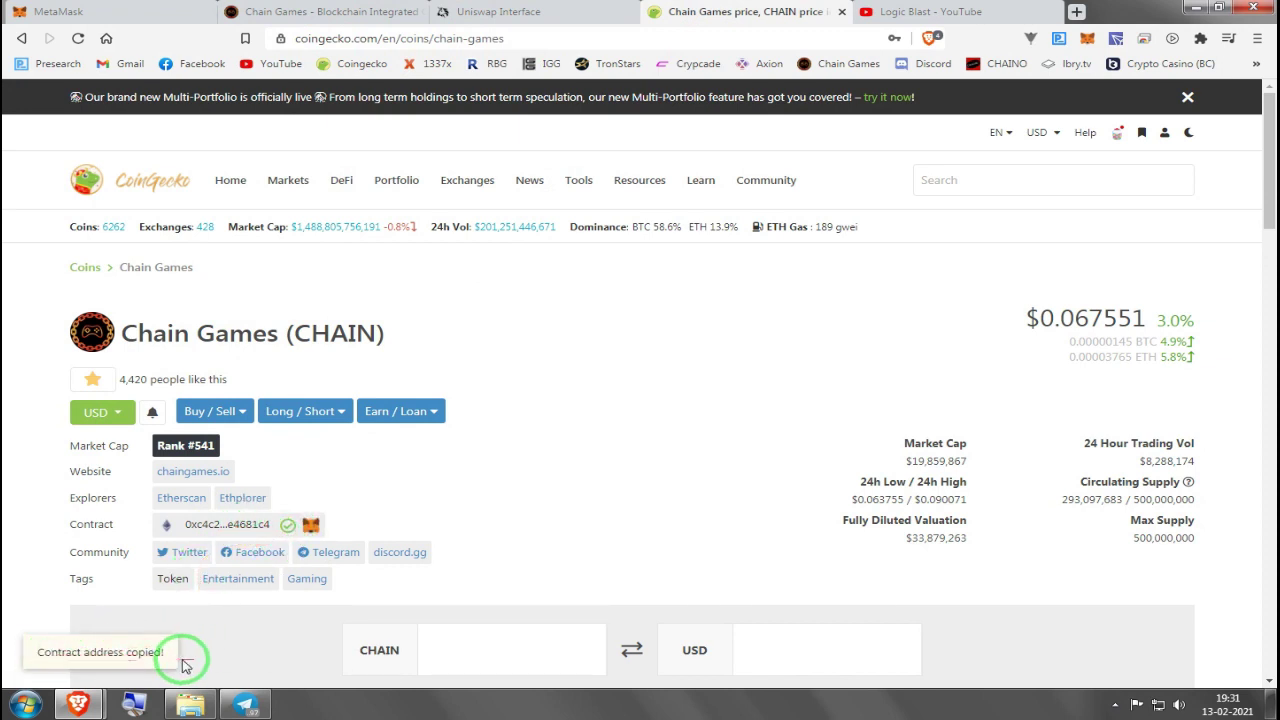
Open MetaMask's Assets list.
{"action": "left_click", "coordinate": [1087, 46]}
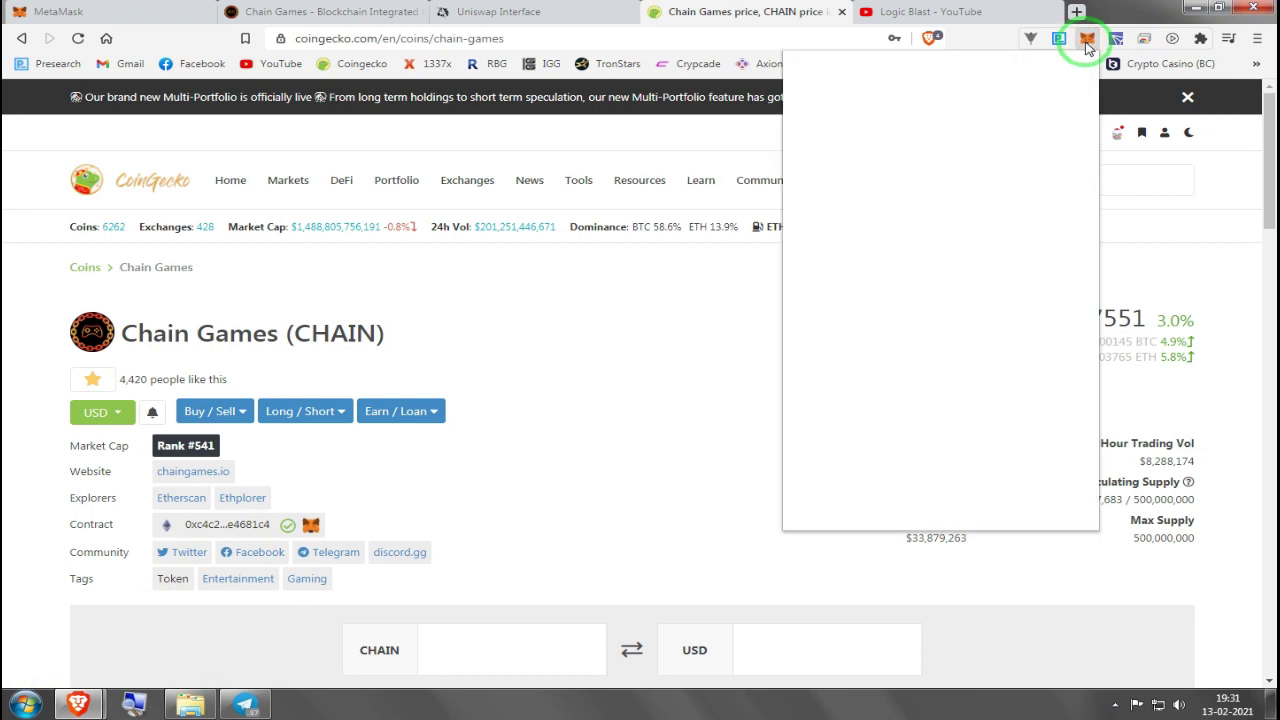
{"action": "left_click", "coordinate": [869, 364]}
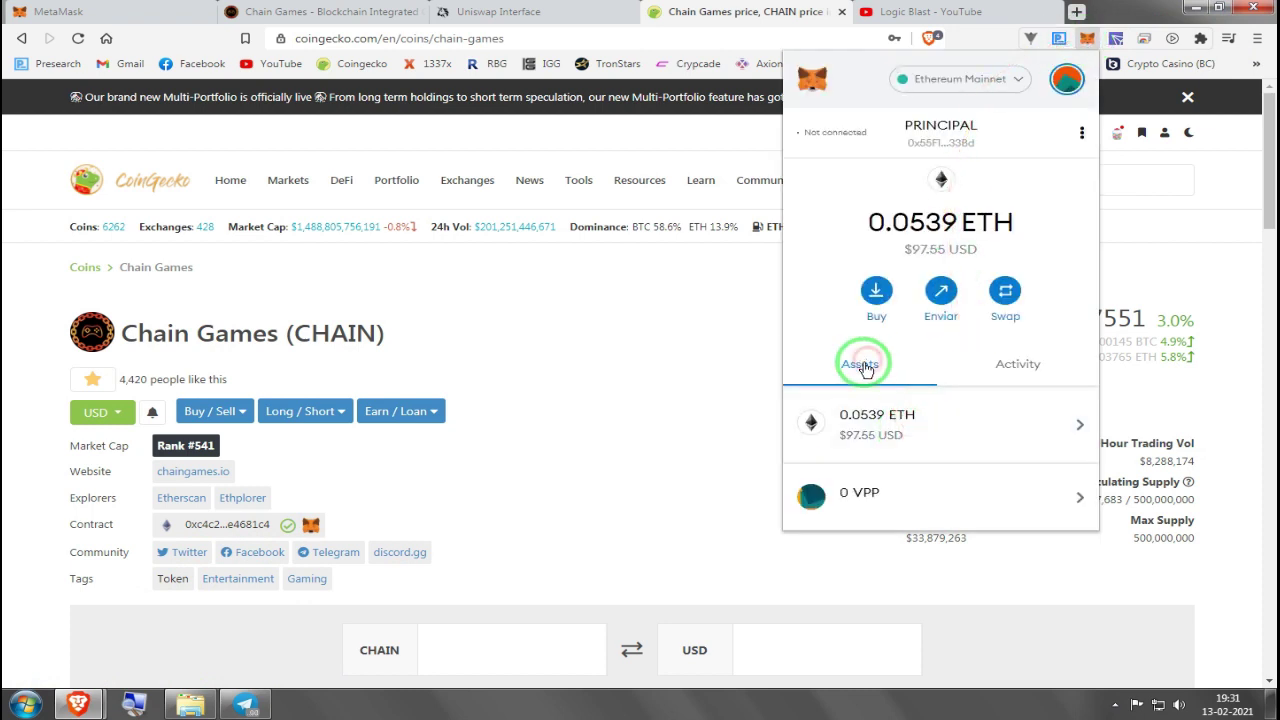
{"action": "scroll", "coordinate": [910, 375], "scroll_direction": "down", "scroll_amount": 10}
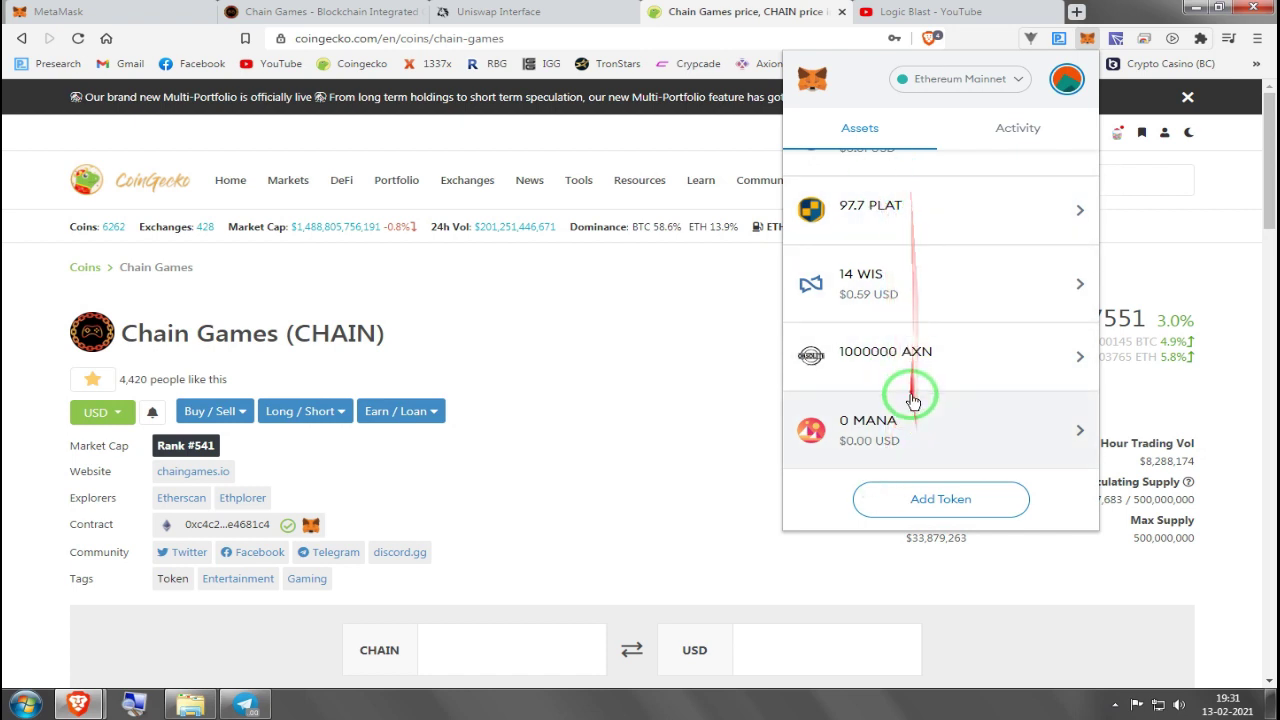
Start adding CHAIN as a custom token by pasting its contract address, then close MetaMask.
{"action": "left_click", "coordinate": [930, 495]}
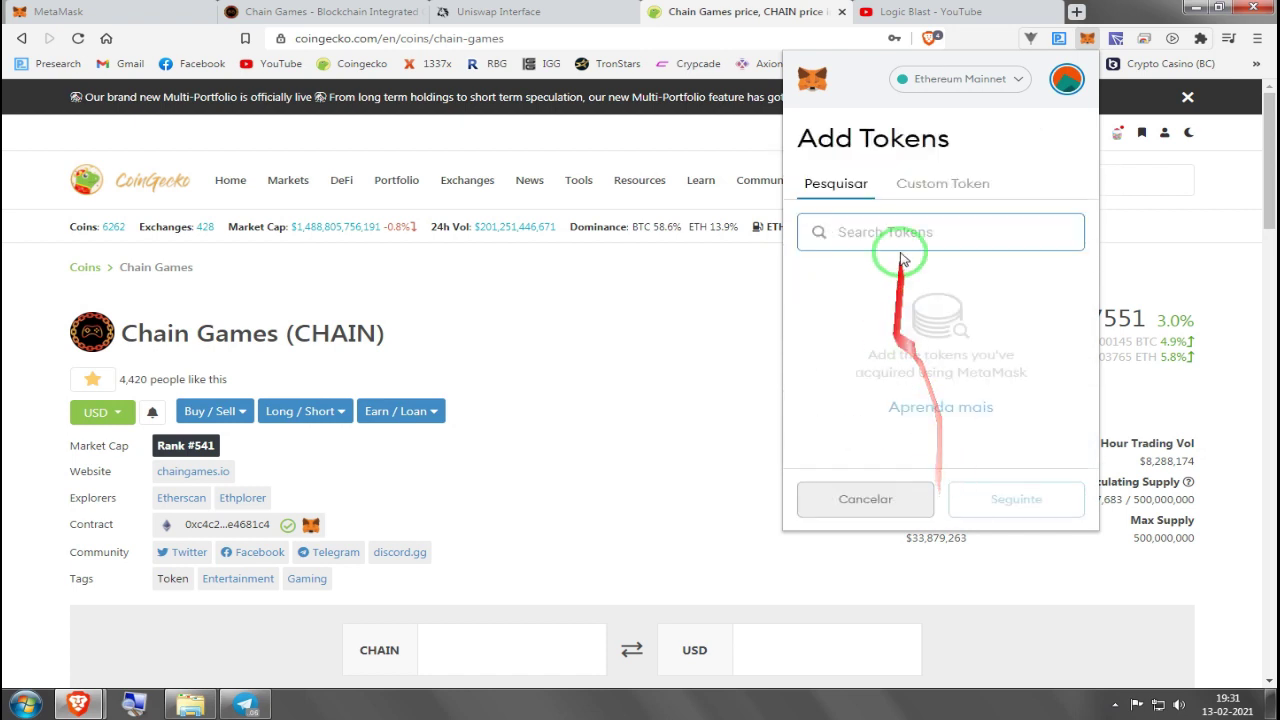
{"action": "left_click", "coordinate": [929, 184]}
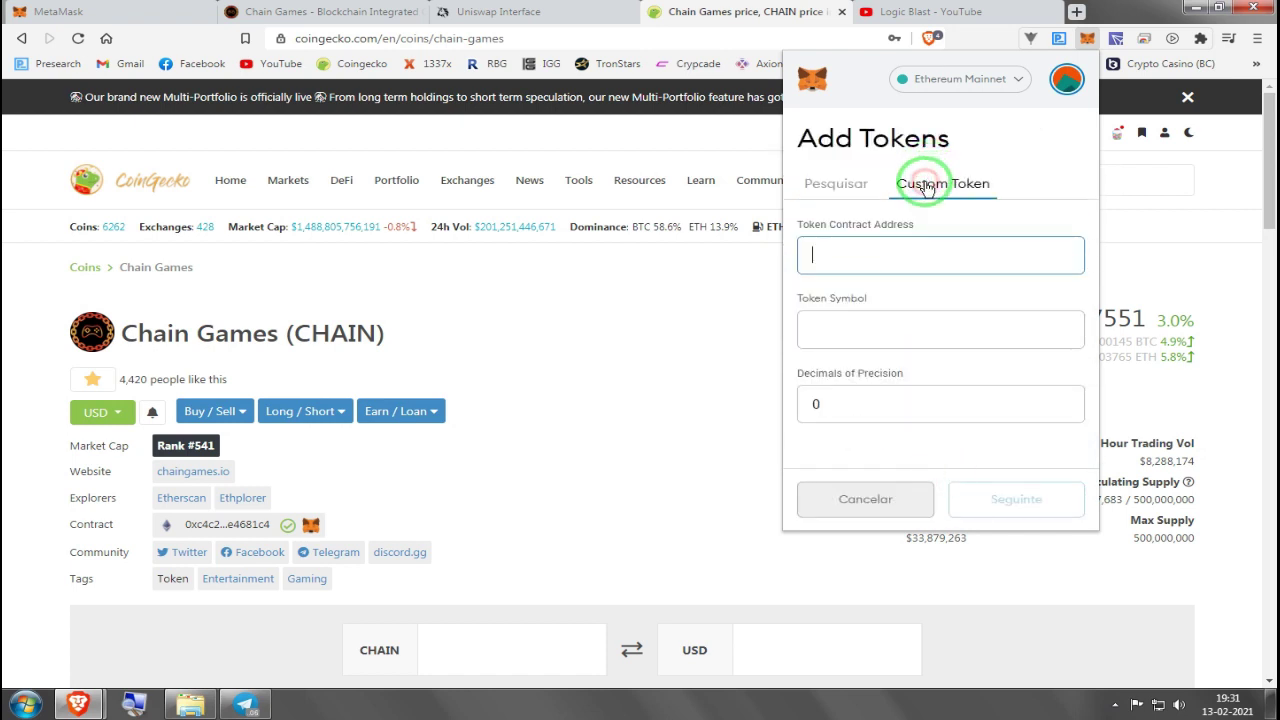
{"action": "left_click", "coordinate": [847, 260]}
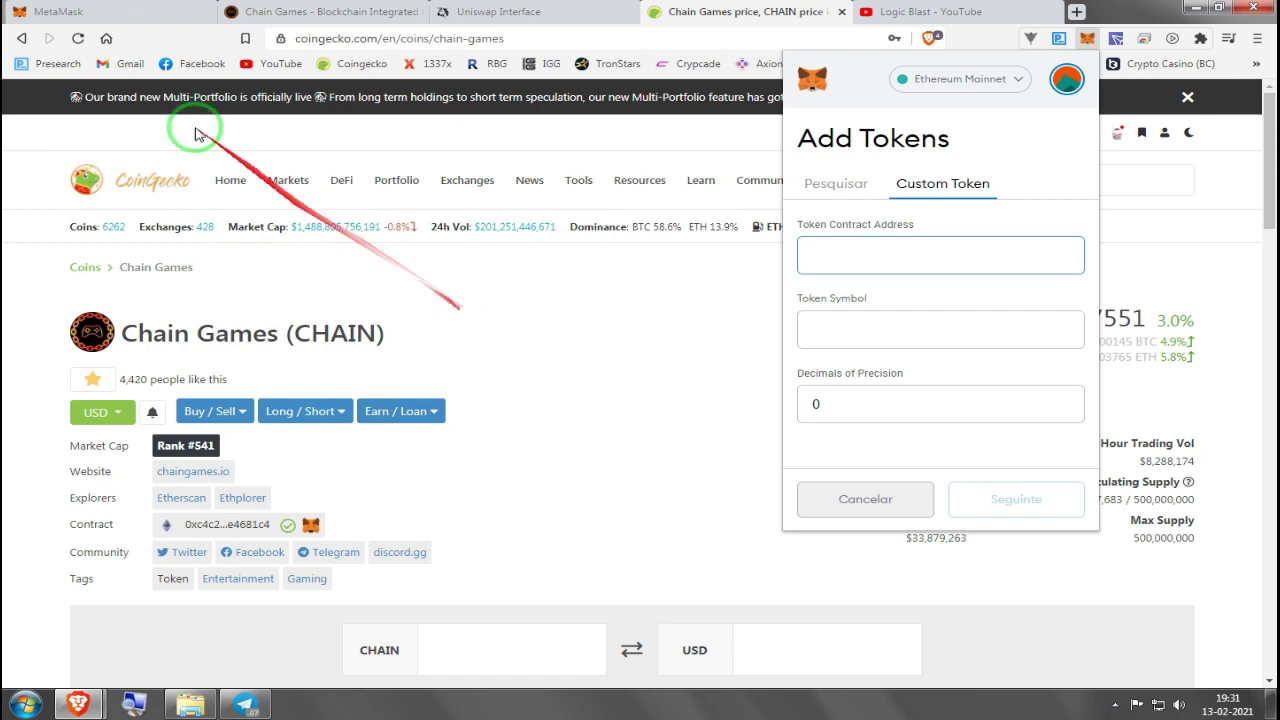
{"action": "left_click", "coordinate": [909, 246]}
{"action": "key", "text": "ctrl+v"}
{"action": "left_click_drag", "start_coordinate": [897, 372], "coordinate": [750, 302]}
{"action": "left_click", "coordinate": [750, 302]}
Reopen MetaMask and paste the CHAIN contract address into the custom token form again.
{"action": "left_click", "coordinate": [1087, 38]}
{"action": "mouse_move", "coordinate": [985, 215]}
{"action": "left_mouse_down"}
{"action": "mouse_move", "coordinate": [976, 400]}
{"action": "mouse_move", "coordinate": [872, 390]}
{"action": "left_mouse_up"}
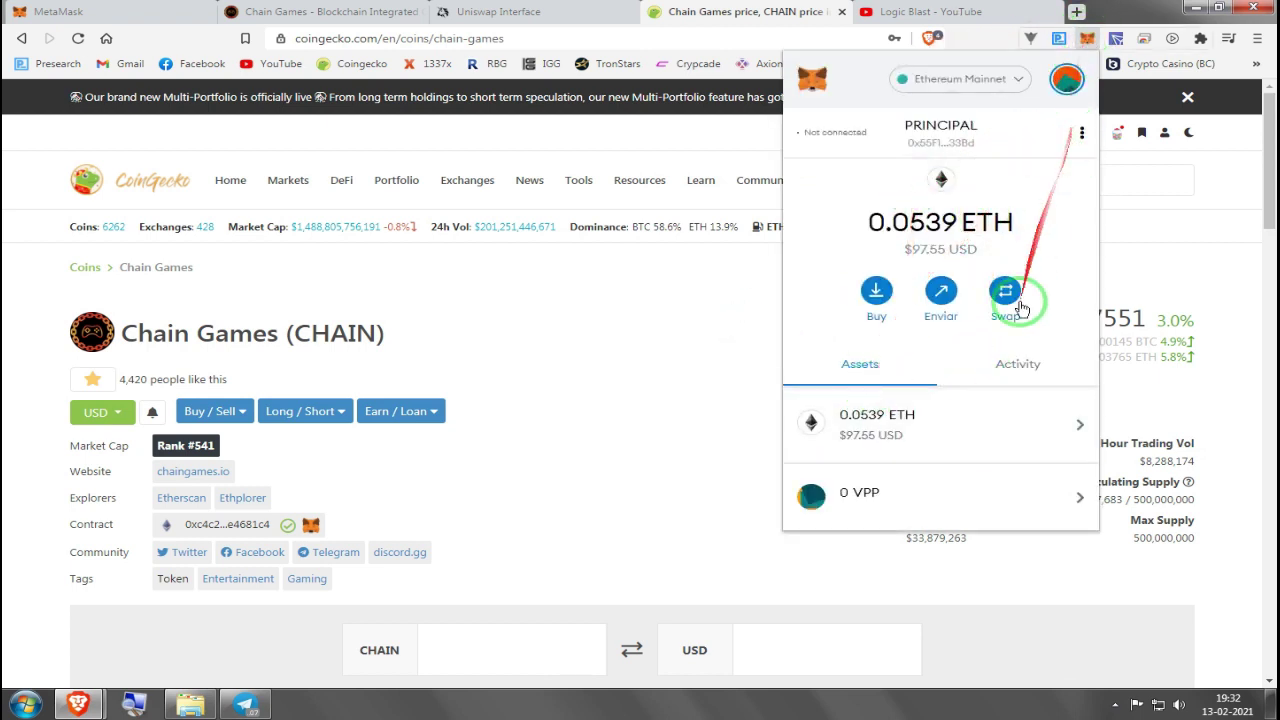
{"action": "scroll", "coordinate": [975, 405], "scroll_direction": "down", "scroll_amount": 5}
{"action": "scroll", "coordinate": [975, 405], "scroll_direction": "down", "scroll_amount": 5}
{"action": "left_click", "coordinate": [929, 494]}
{"action": "key", "text": "ctrl+v"}
{"action": "left_click", "coordinate": [914, 186]}
{"action": "left_click", "coordinate": [891, 258]}
{"action": "key", "text": "ctrl+v"}
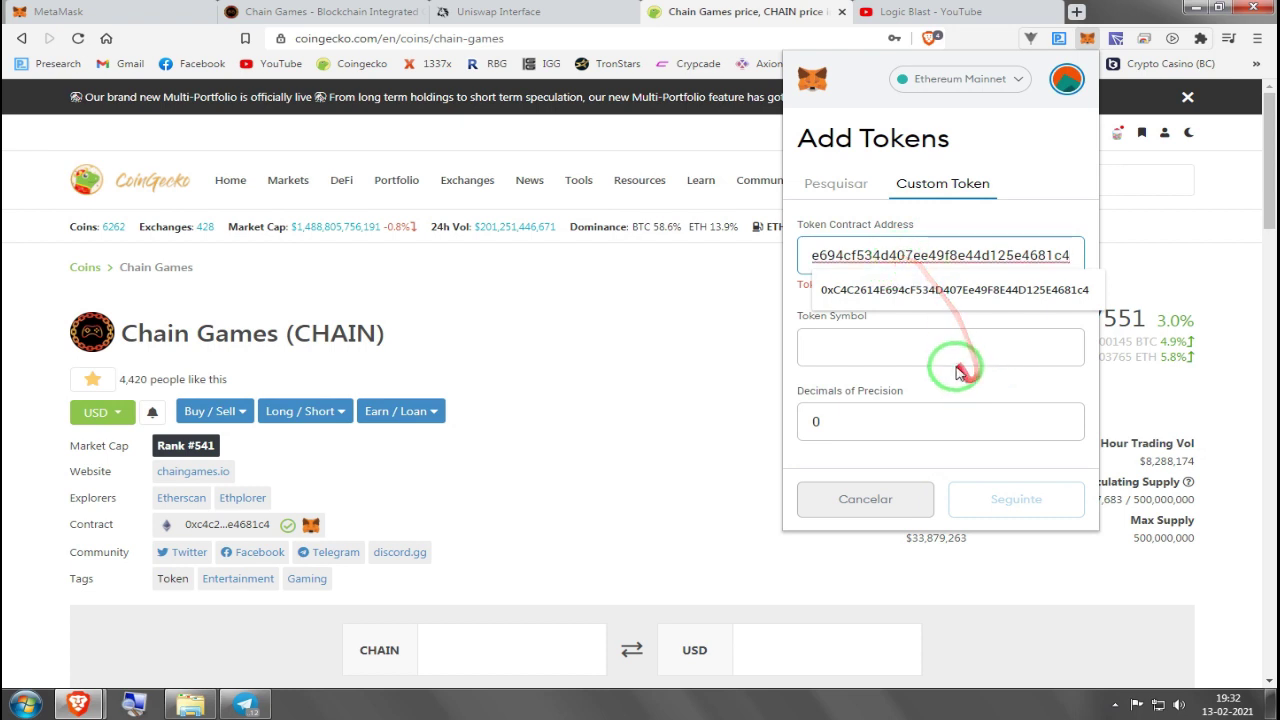
{"action": "left_click", "coordinate": [940, 355]}
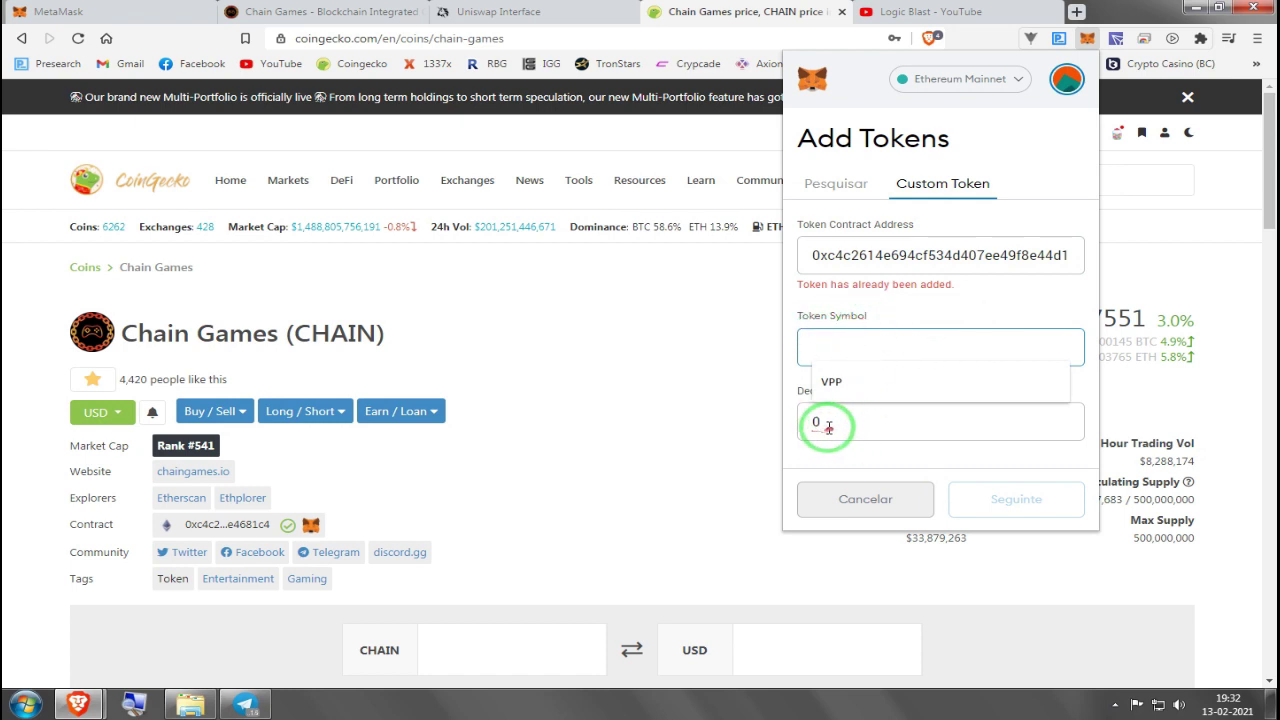
{"action": "left_click", "coordinate": [856, 455]}
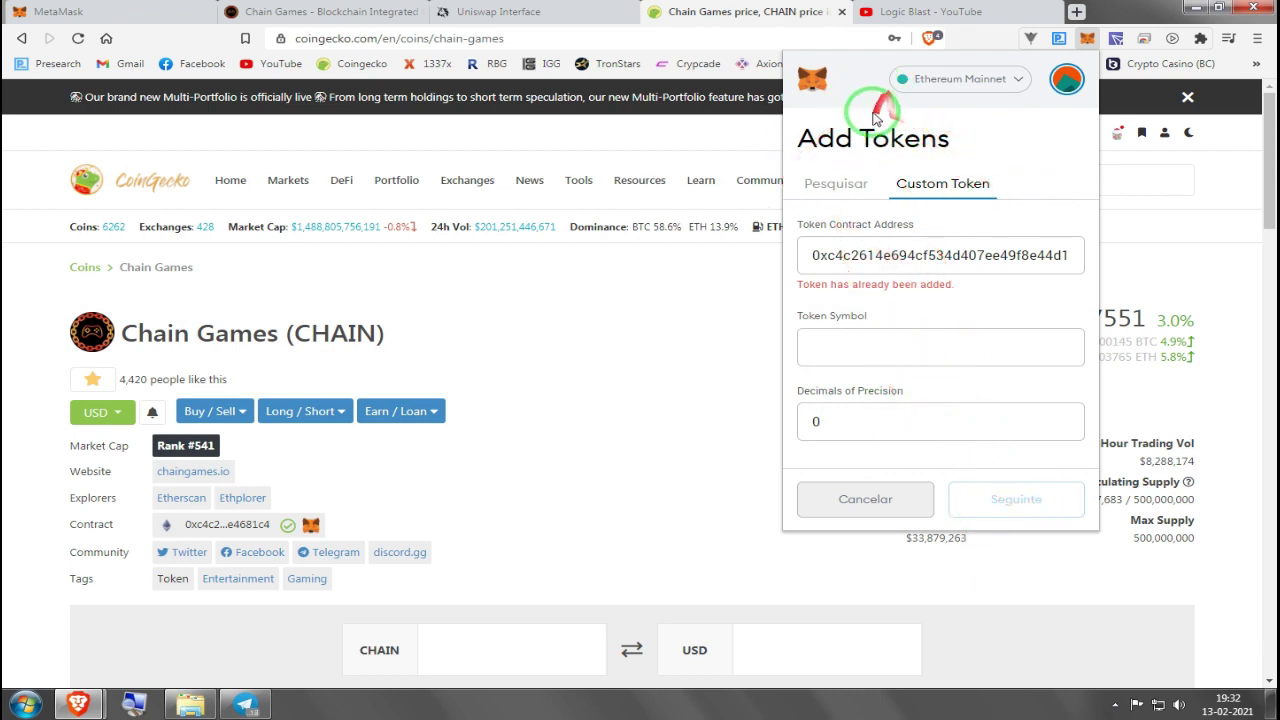
Cancel adding the token, view the existing 0-balance CHAIN asset, and close MetaMask.
{"action": "left_click", "coordinate": [855, 185]}
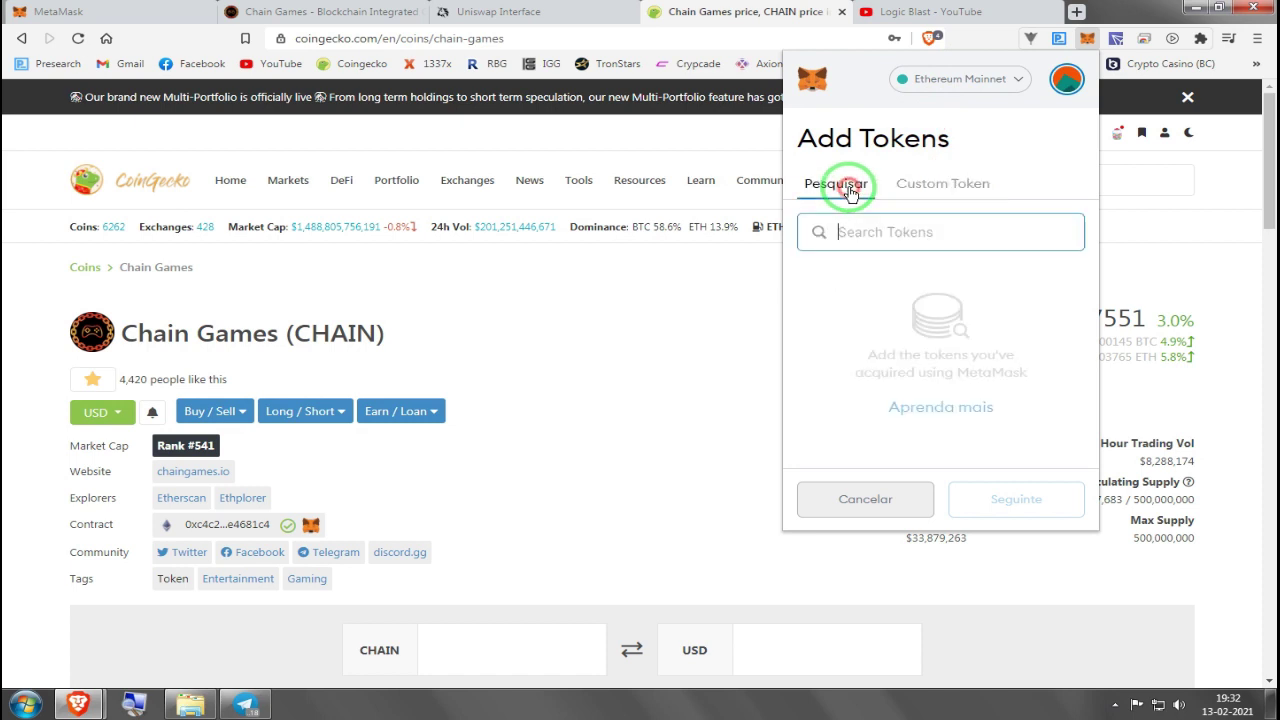
{"action": "left_click", "coordinate": [866, 500]}
{"action": "scroll", "coordinate": [880, 366], "scroll_direction": "down", "scroll_amount": 3}
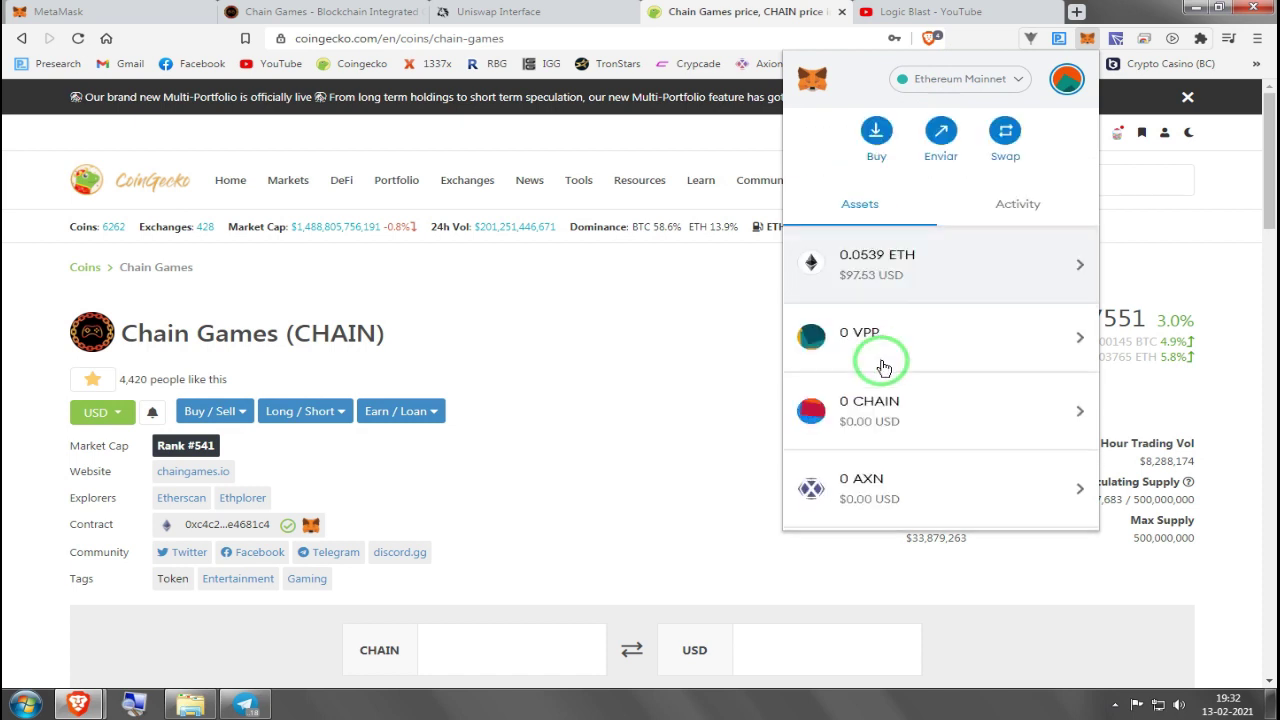
{"action": "left_click", "coordinate": [845, 337]}
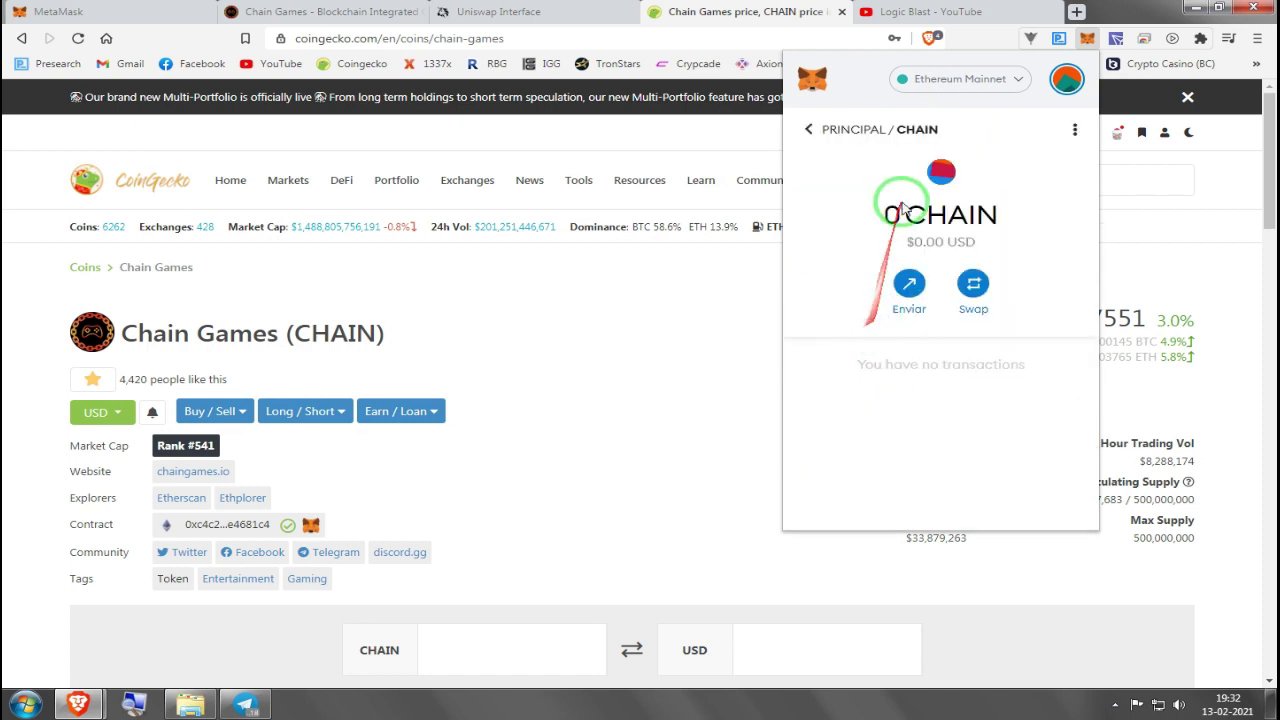
{"action": "left_click", "coordinate": [811, 133]}
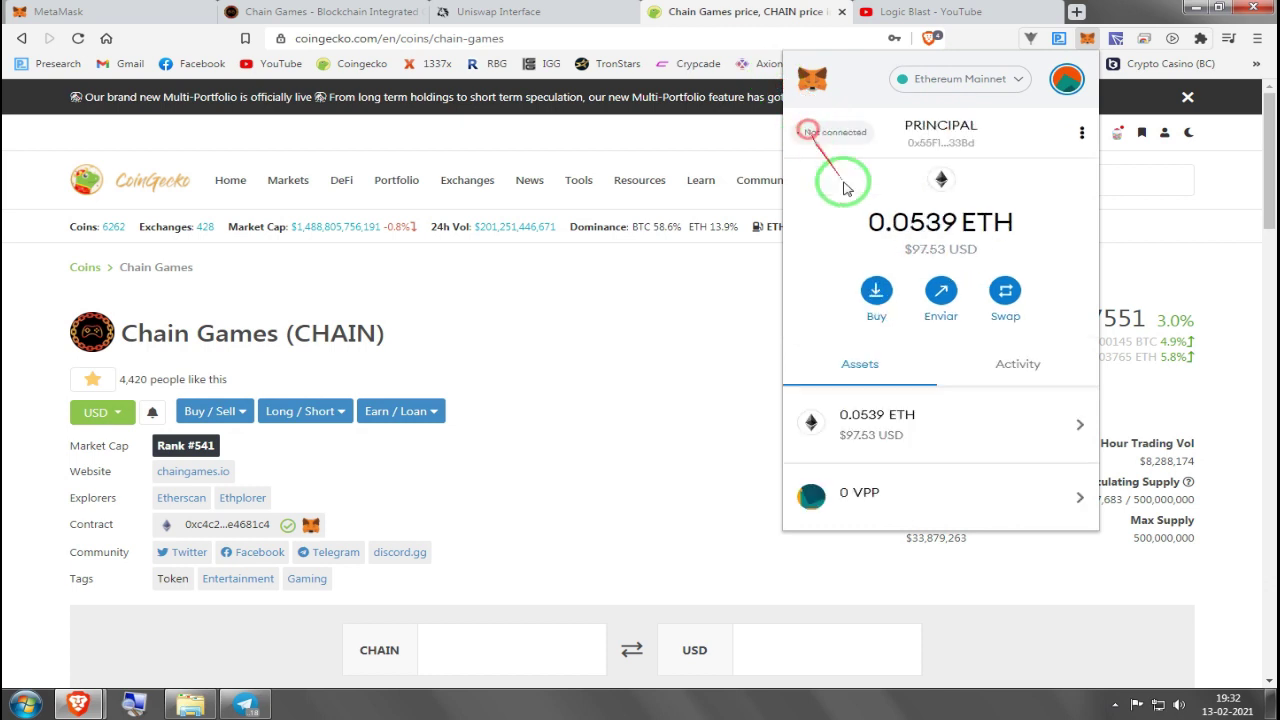
{"action": "left_click", "coordinate": [677, 310]}
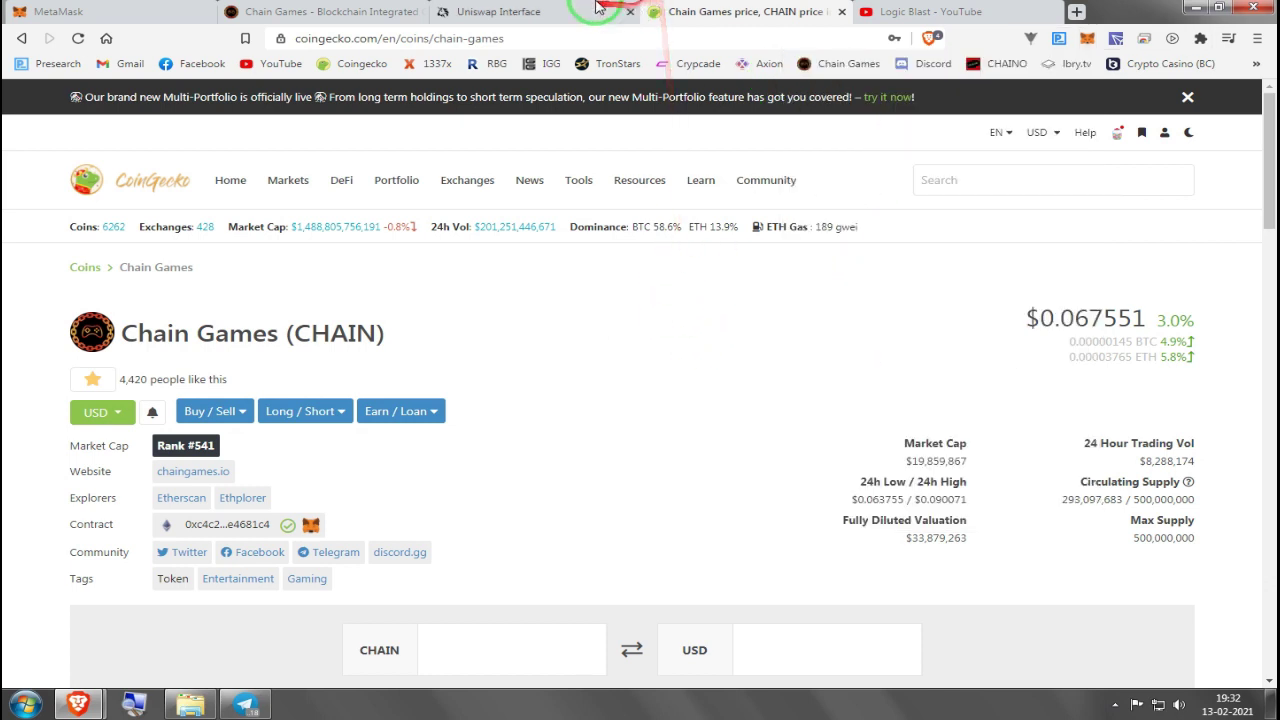
Connect MetaMask on the Chain Games Wallet page and review the 0 CHAIN and 14 CHAIN balances.
{"action": "left_click", "coordinate": [346, 12]}
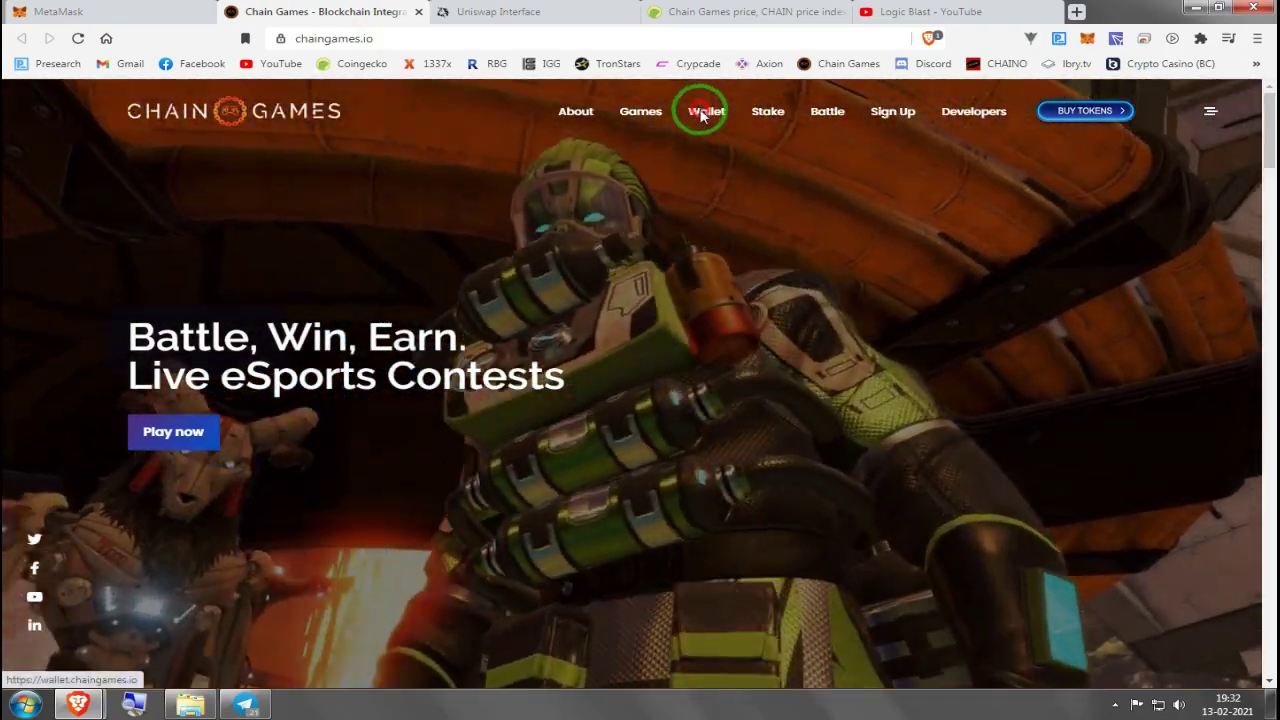
{"action": "left_click", "coordinate": [704, 112]}
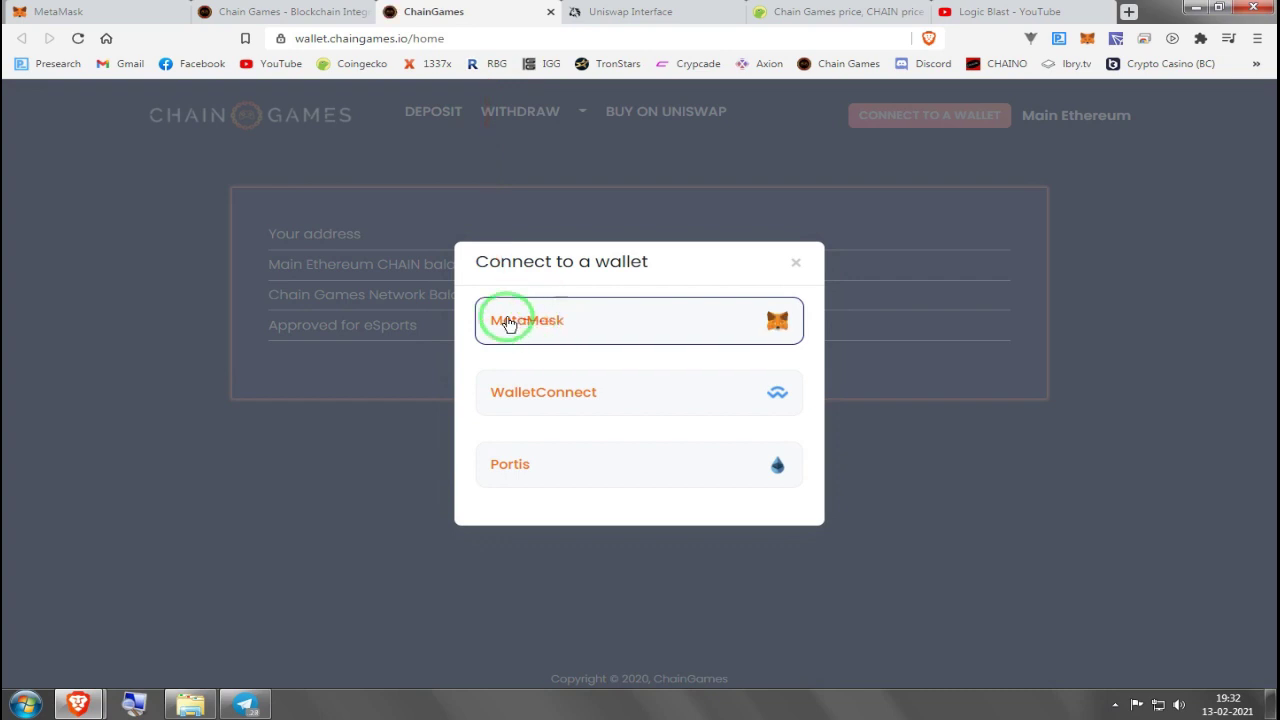
{"action": "left_click", "coordinate": [508, 323]}
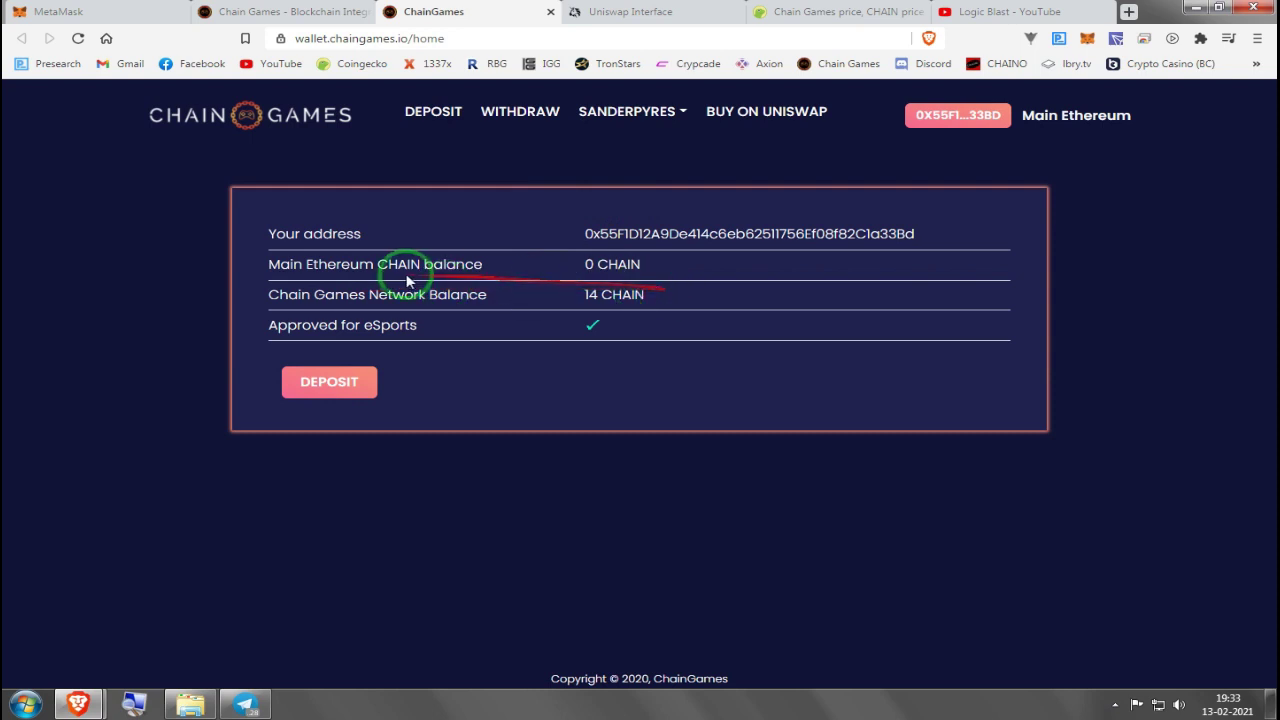
{"action": "left_click_drag", "start_coordinate": [388, 263], "coordinate": [272, 267]}
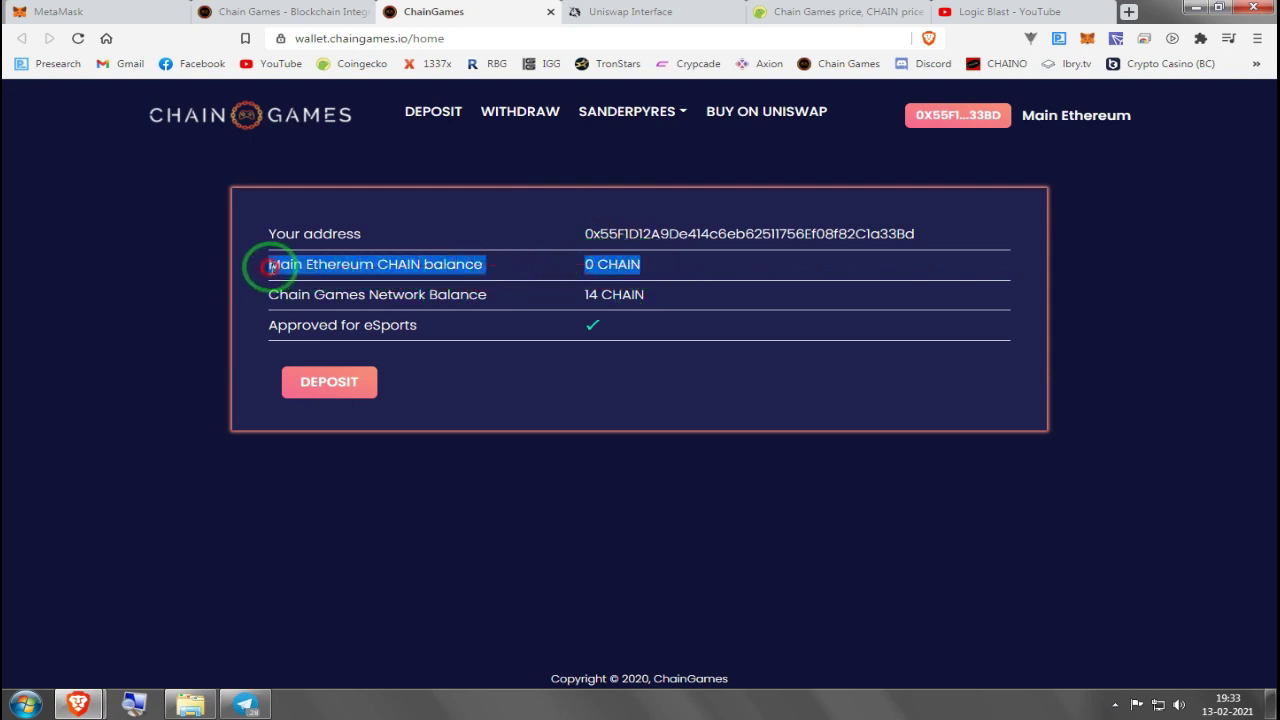
{"action": "left_click", "coordinate": [620, 264]}
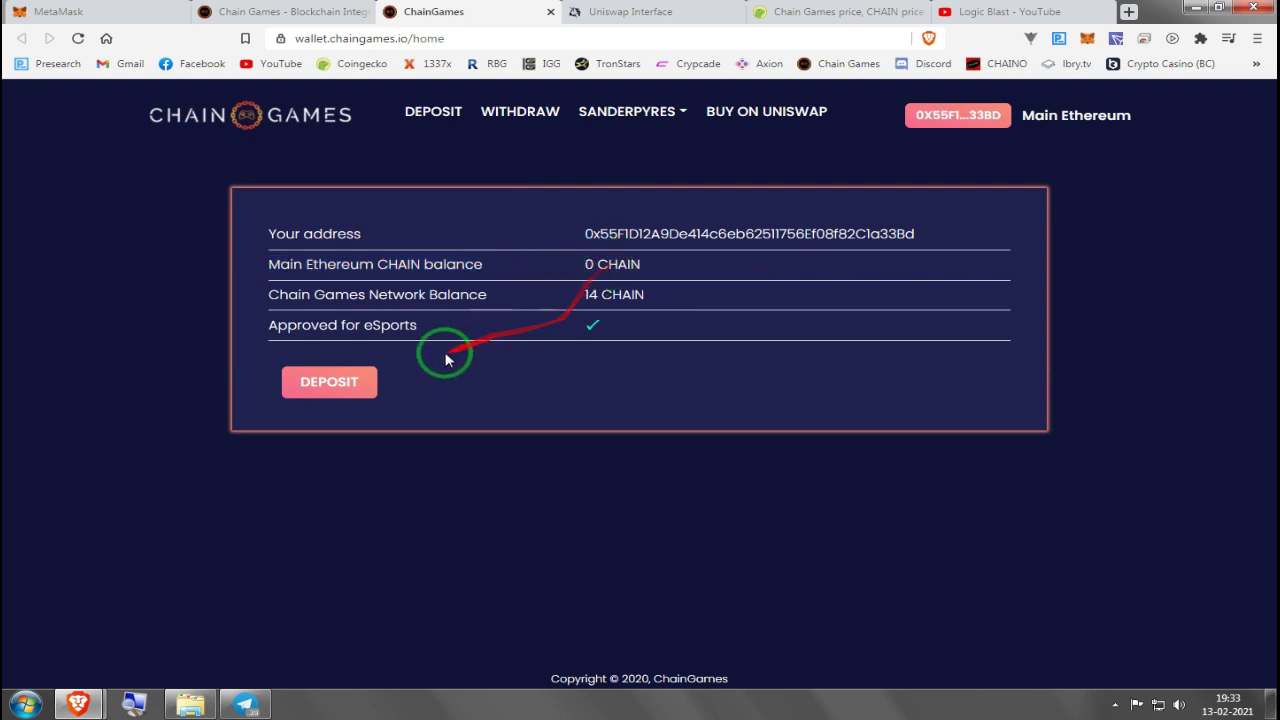
{"action": "left_click", "coordinate": [368, 380]}
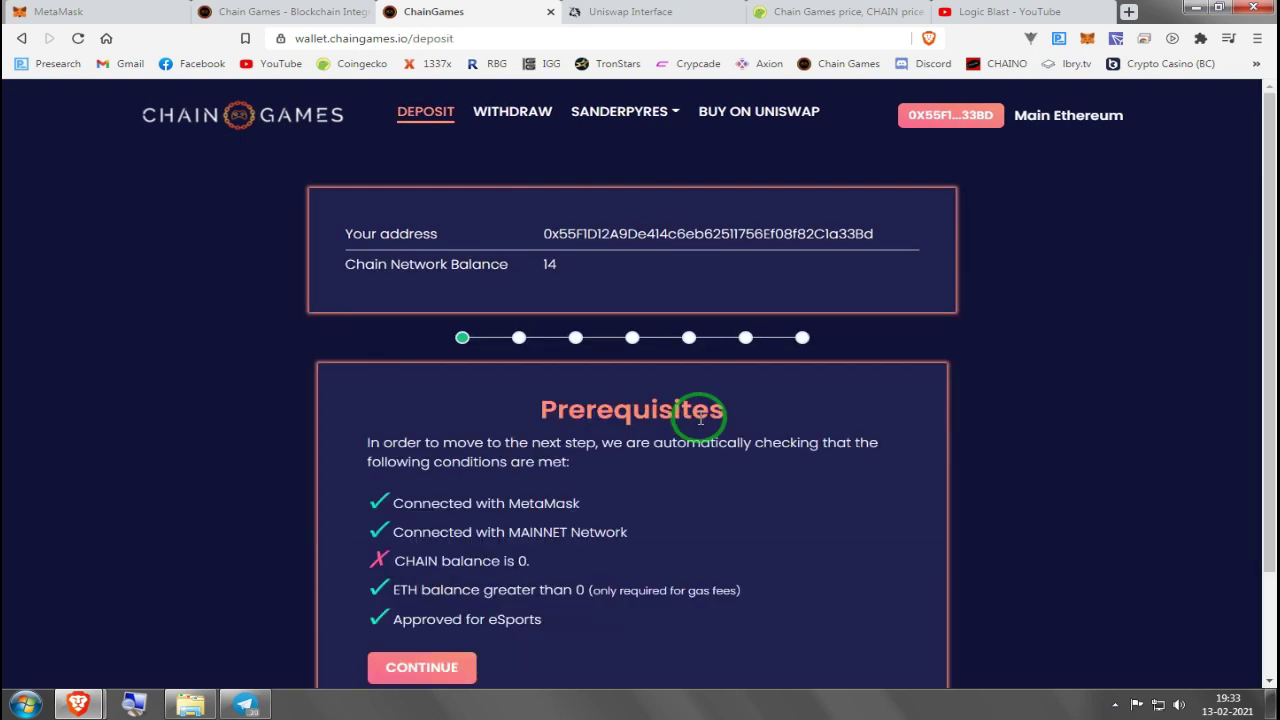
{"action": "scroll", "coordinate": [740, 534], "scroll_direction": "down", "scroll_amount": 1}
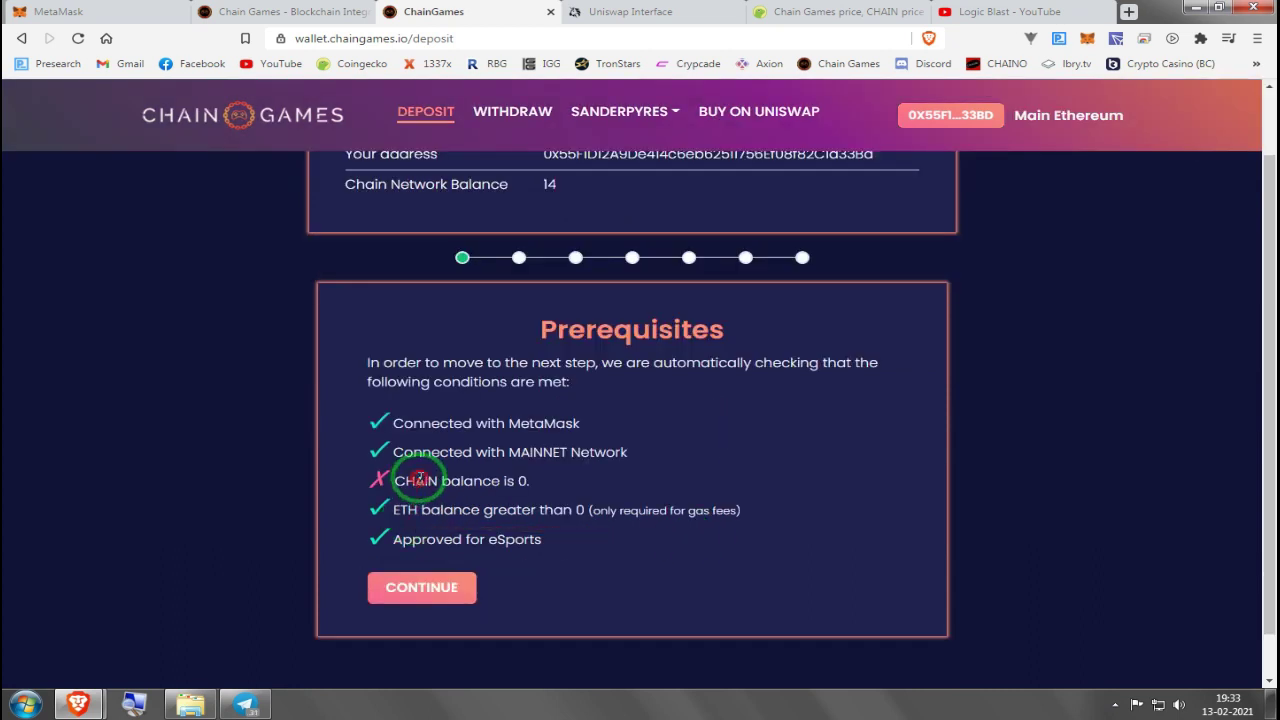
{"action": "left_click_drag", "start_coordinate": [424, 477], "coordinate": [526, 478]}
{"action": "left_click", "coordinate": [546, 490]}
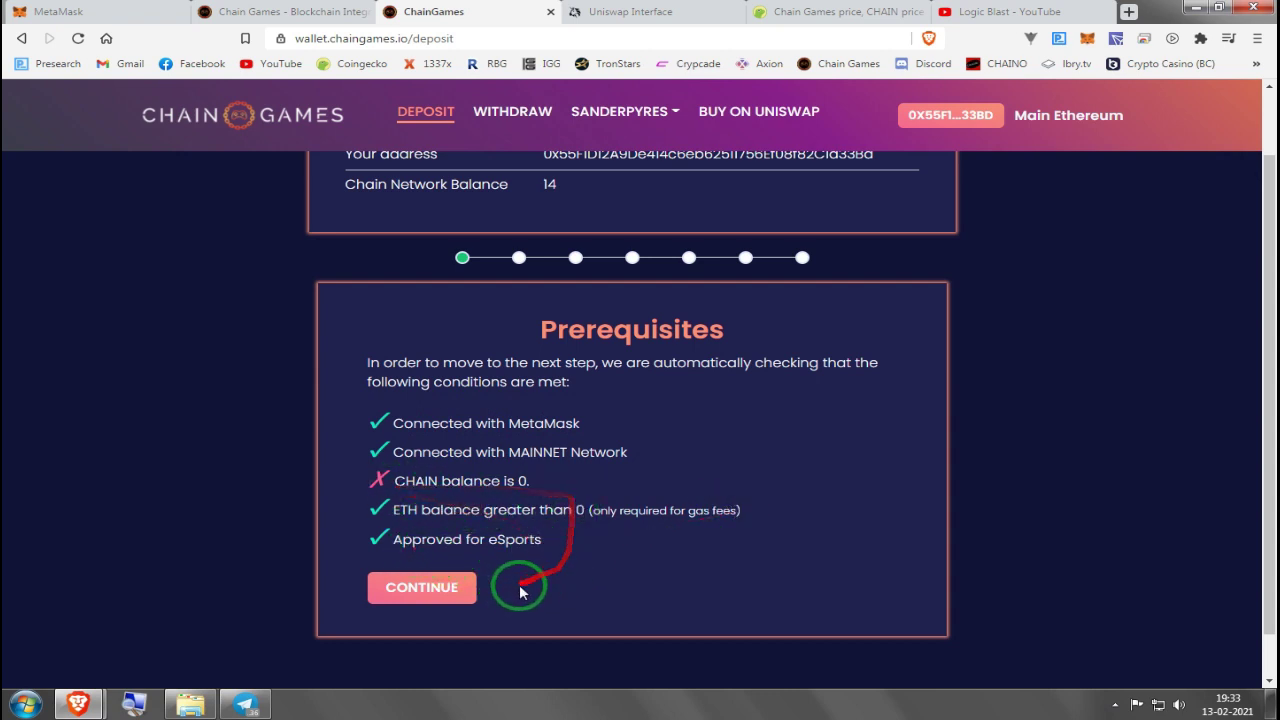
{"action": "scroll", "coordinate": [750, 545], "scroll_direction": "up", "scroll_amount": 1}
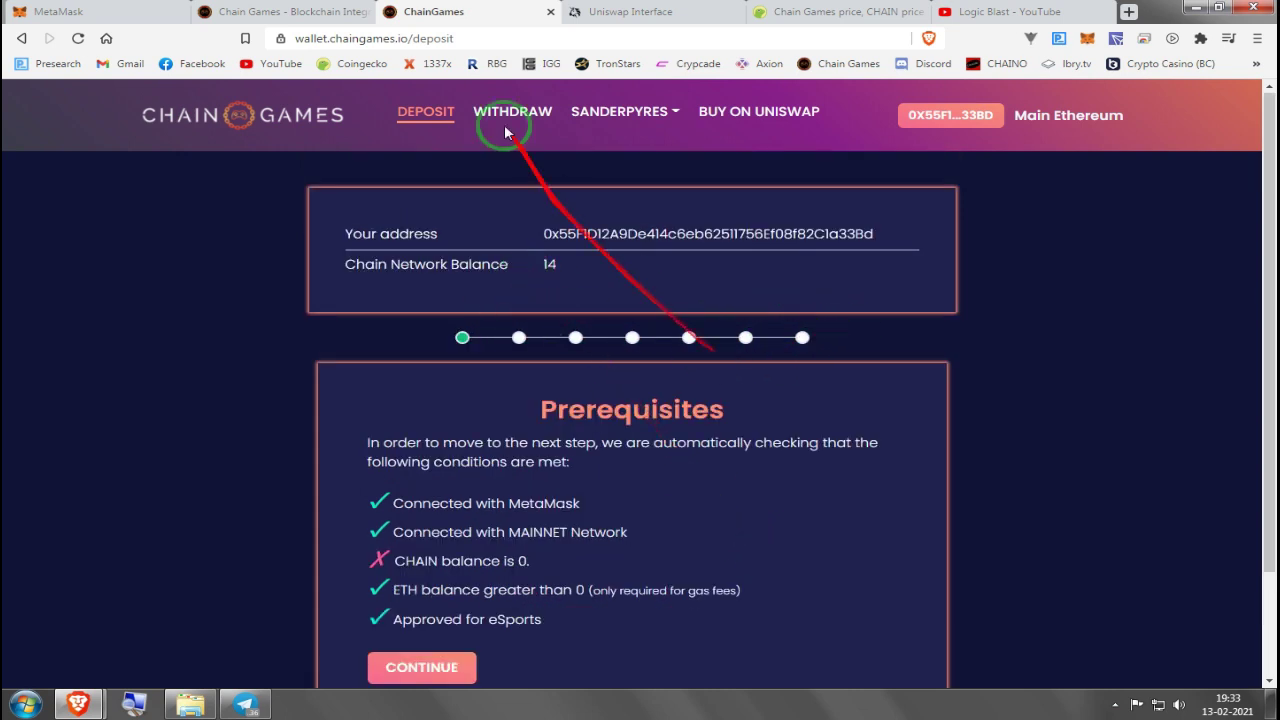
{"action": "left_click", "coordinate": [21, 38]}
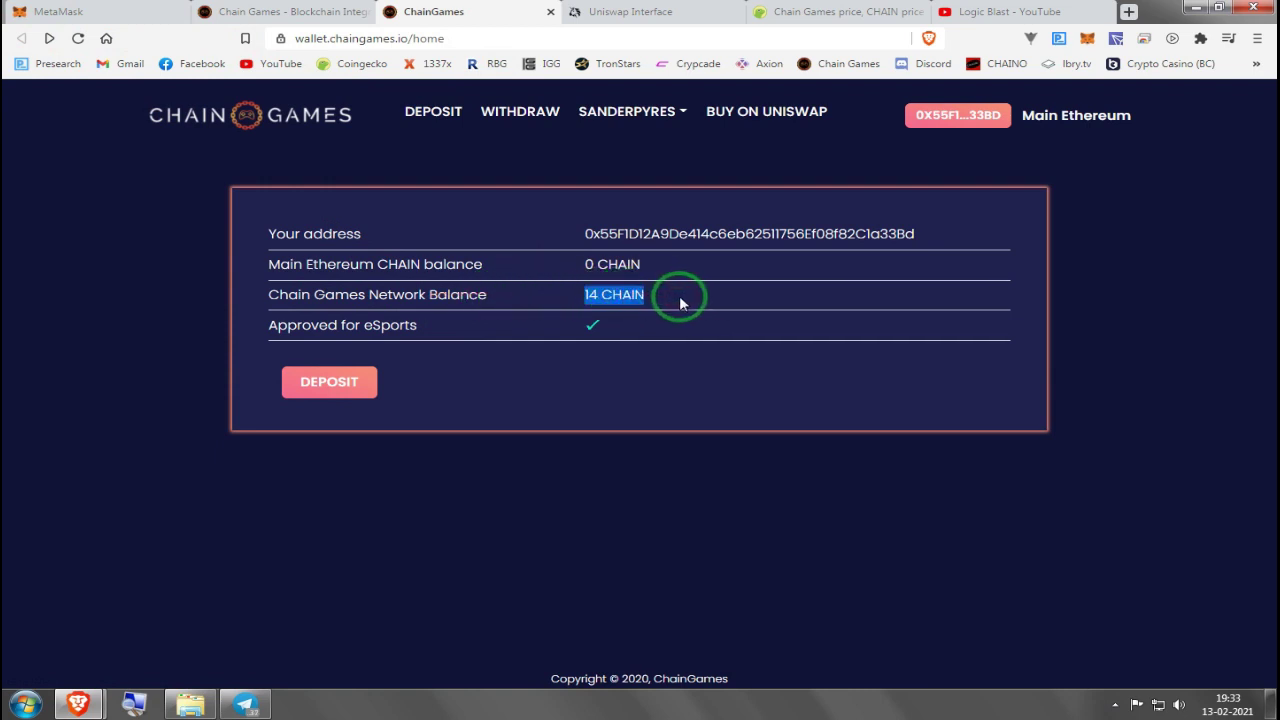
{"action": "left_click_drag", "start_coordinate": [676, 317], "coordinate": [558, 283]}
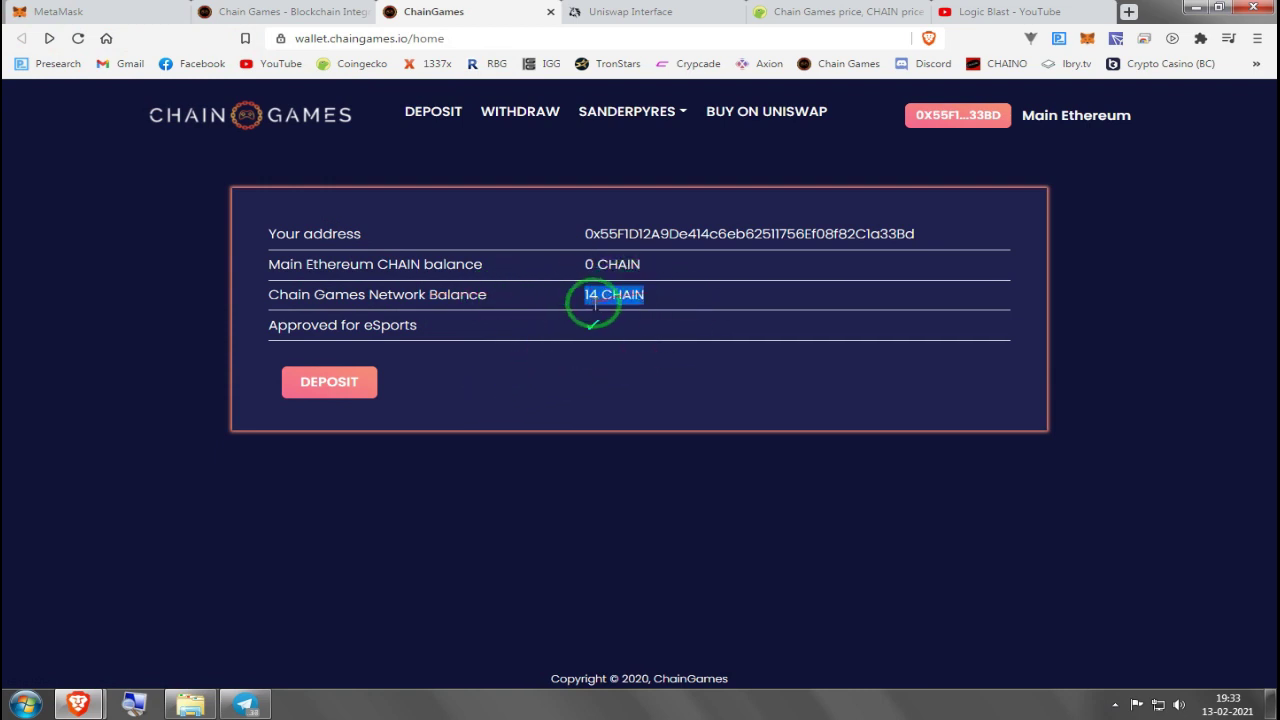
Return to the Chain Games homepage and open staking.chaingames.io, showing 32619308 CHAIN total staked.
{"action": "left_click", "coordinate": [523, 150]}
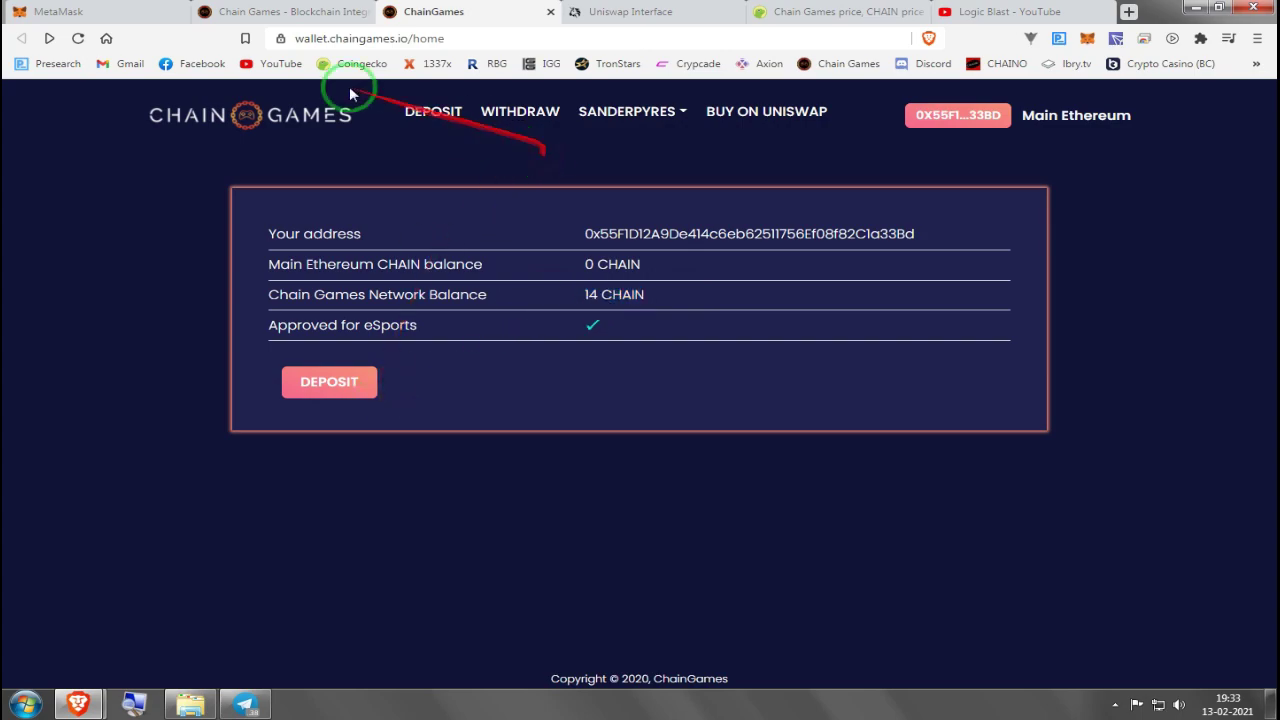
{"action": "left_click", "coordinate": [290, 12]}
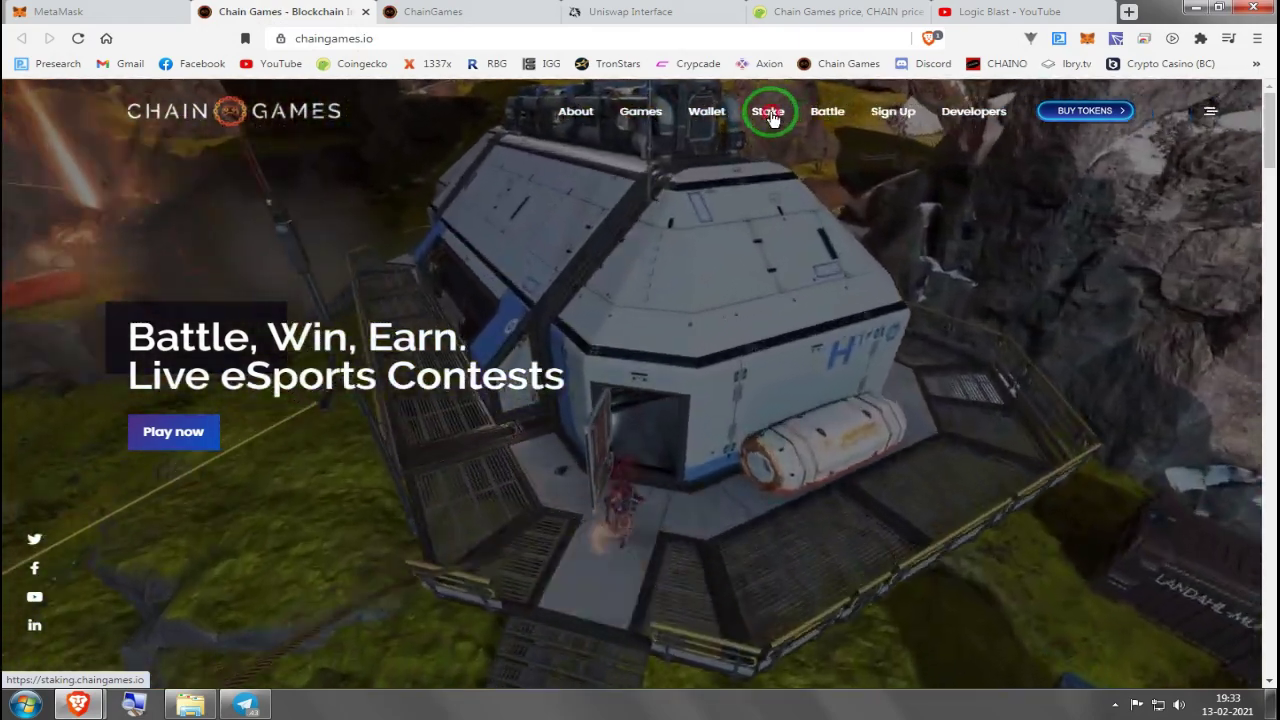
{"action": "left_click", "coordinate": [771, 116]}
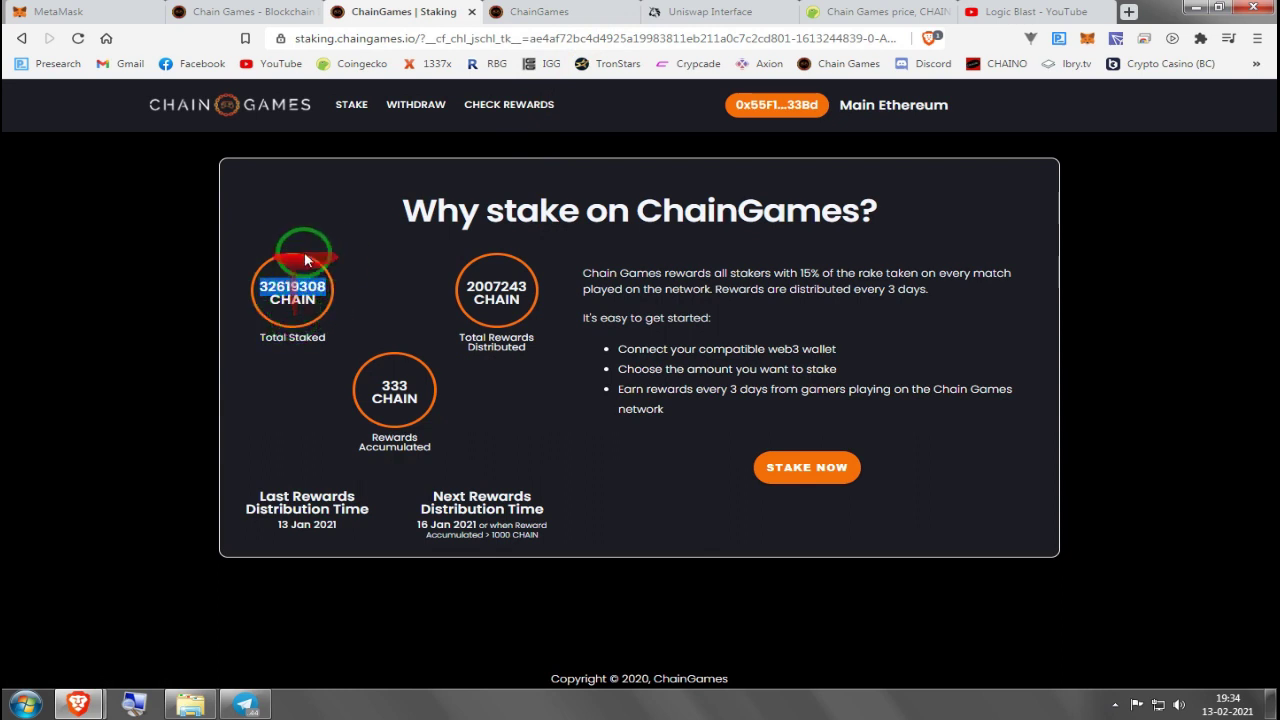
{"action": "left_click", "coordinate": [432, 249]}
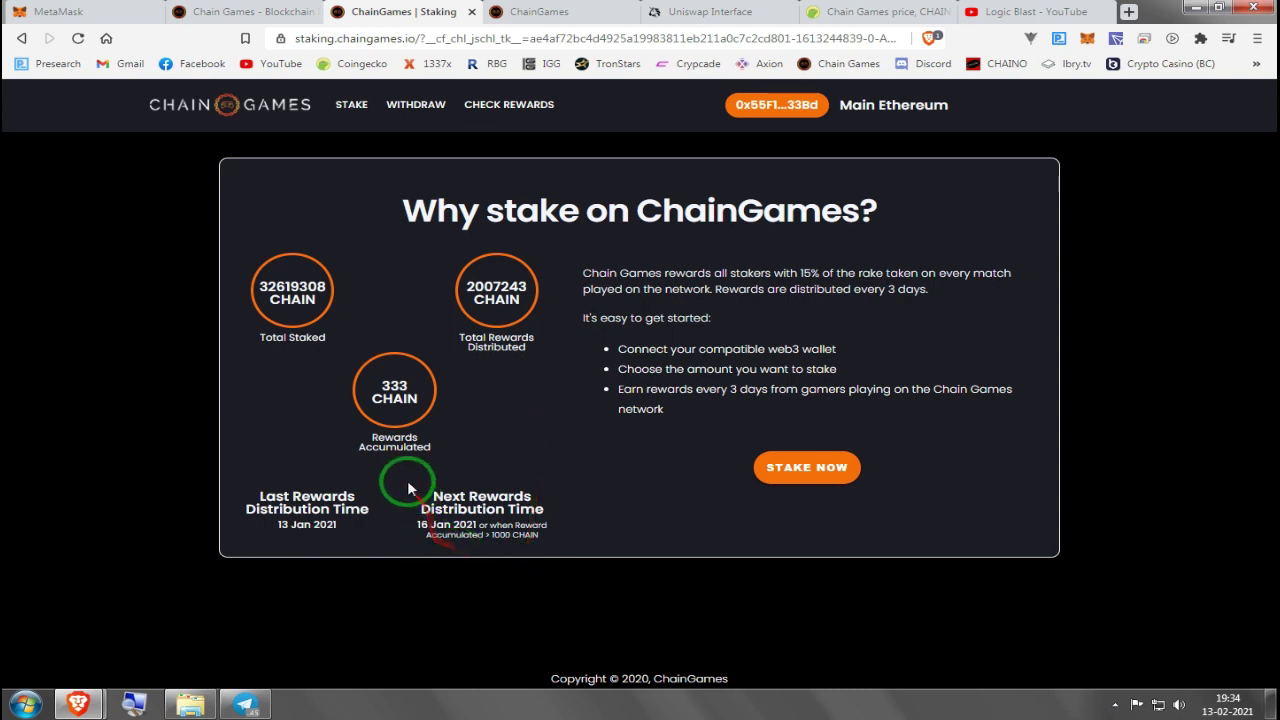
Go to the staking site's WITHDRAW page and review its prerequisites reporting no stake found.
{"action": "left_click", "coordinate": [820, 466]}
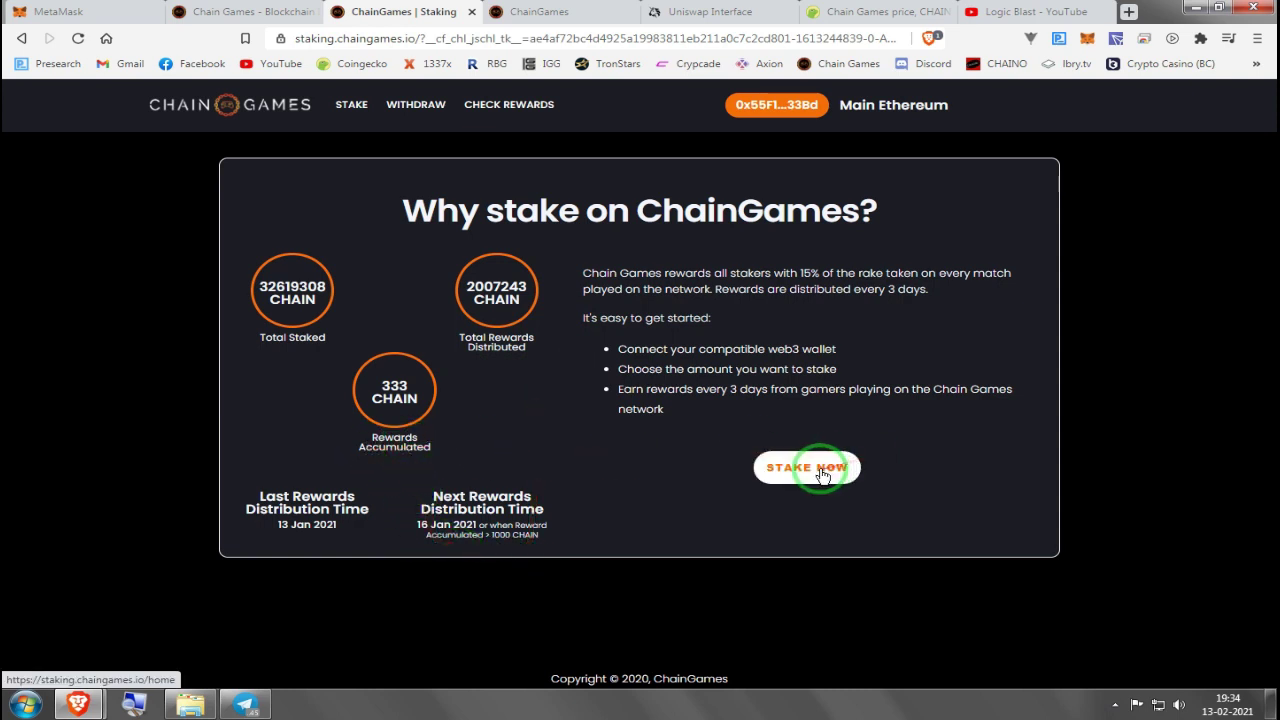
{"action": "left_click", "coordinate": [563, 498]}
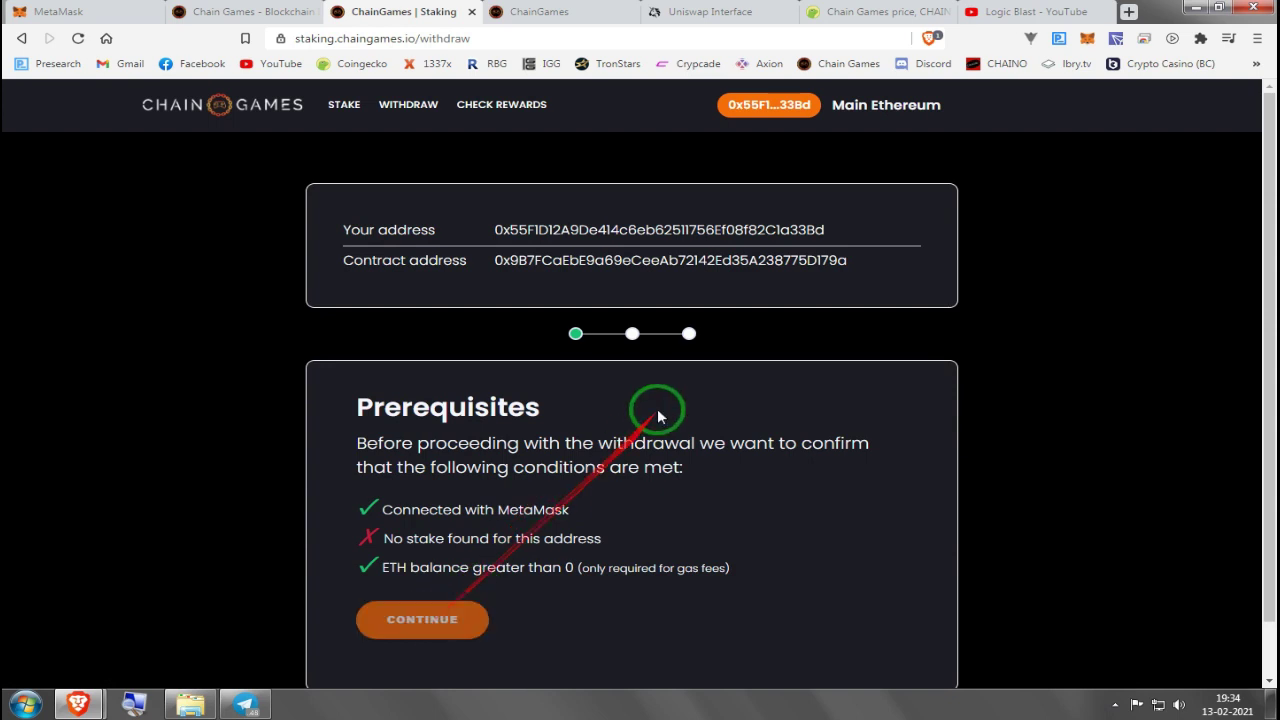
{"action": "scroll", "coordinate": [657, 408], "scroll_direction": "down", "scroll_amount": 1}
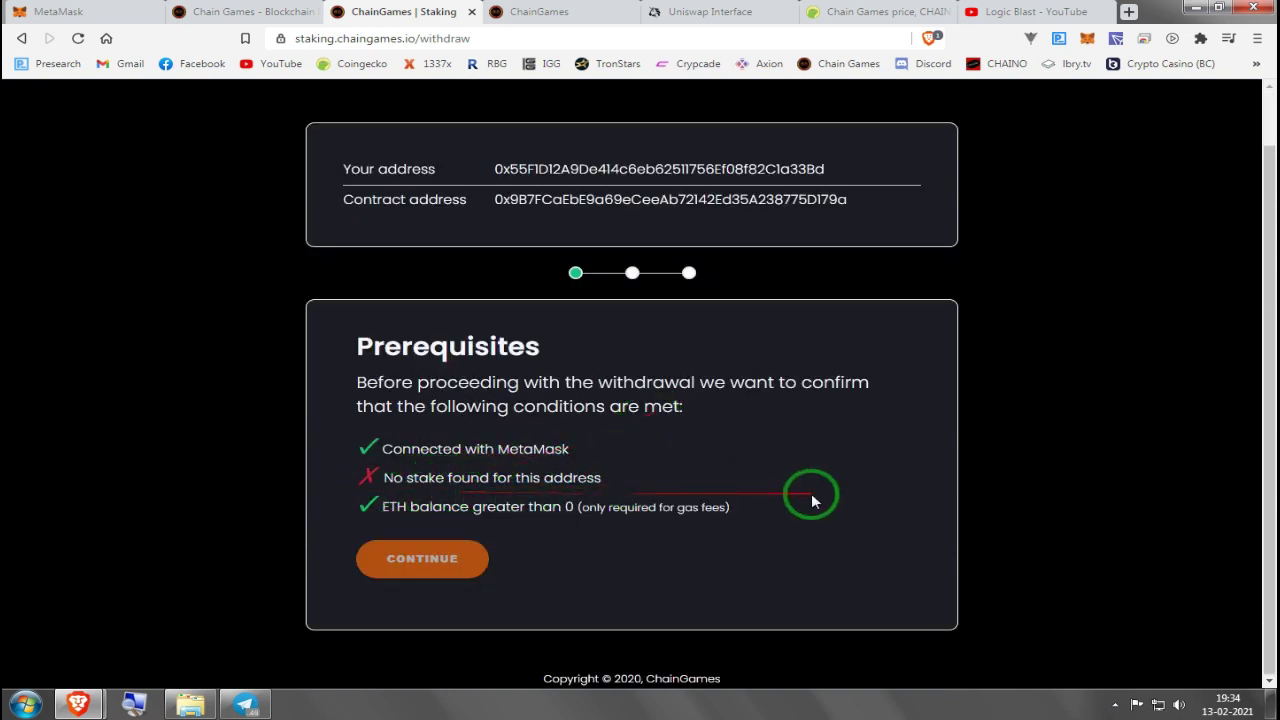
{"action": "scroll", "coordinate": [643, 400], "scroll_direction": "up", "scroll_amount": 1}
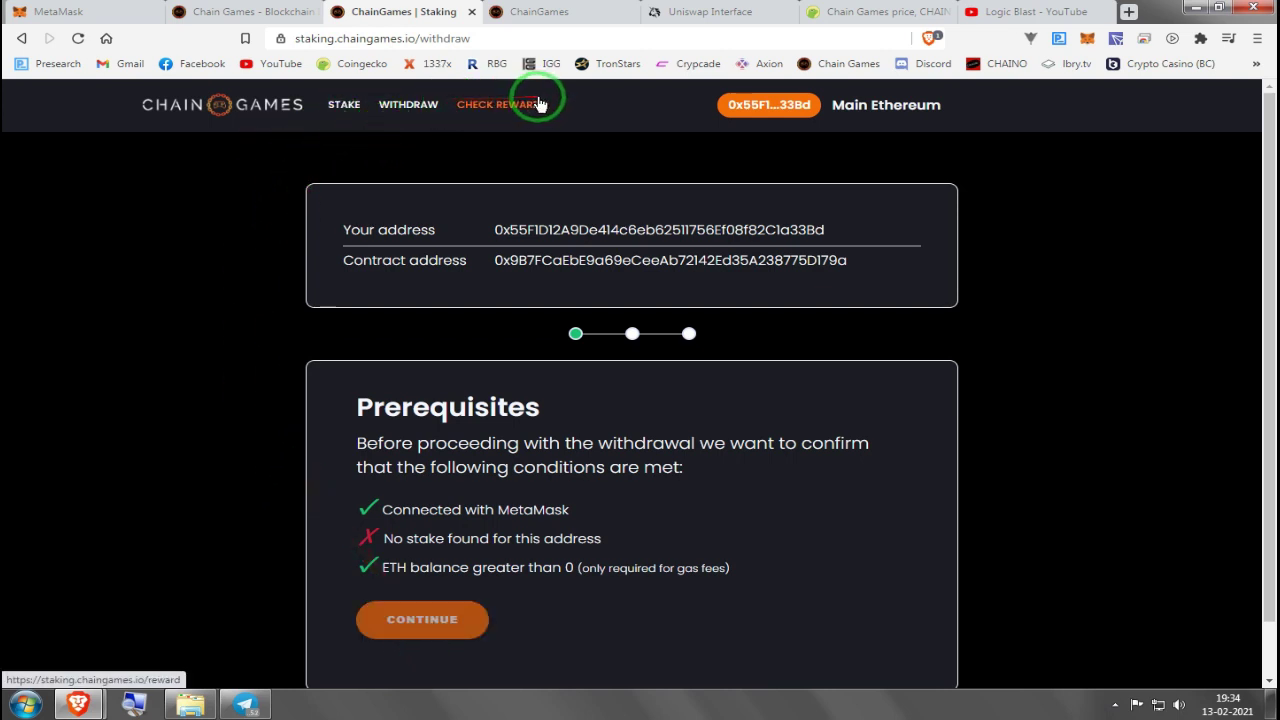
View CHECK REWARDS, confirming 0 CHAIN staked and 0 CHAIN reward amount.
{"action": "left_click", "coordinate": [514, 110]}
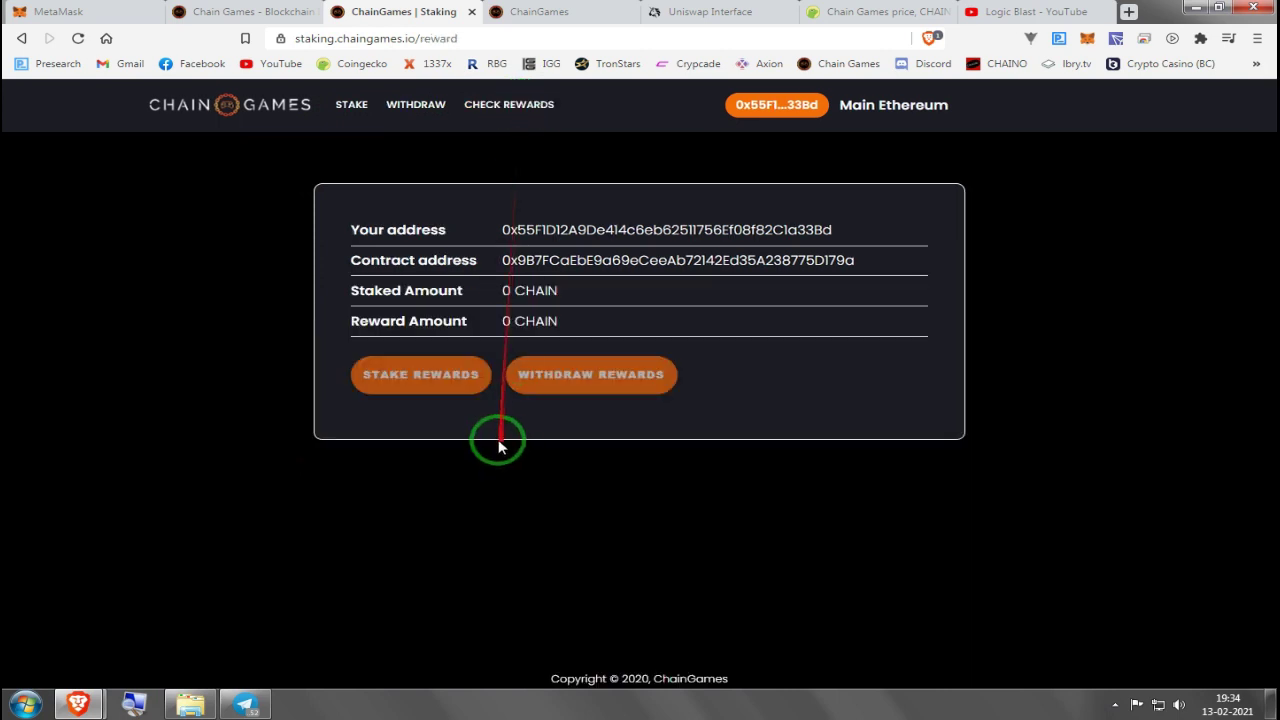